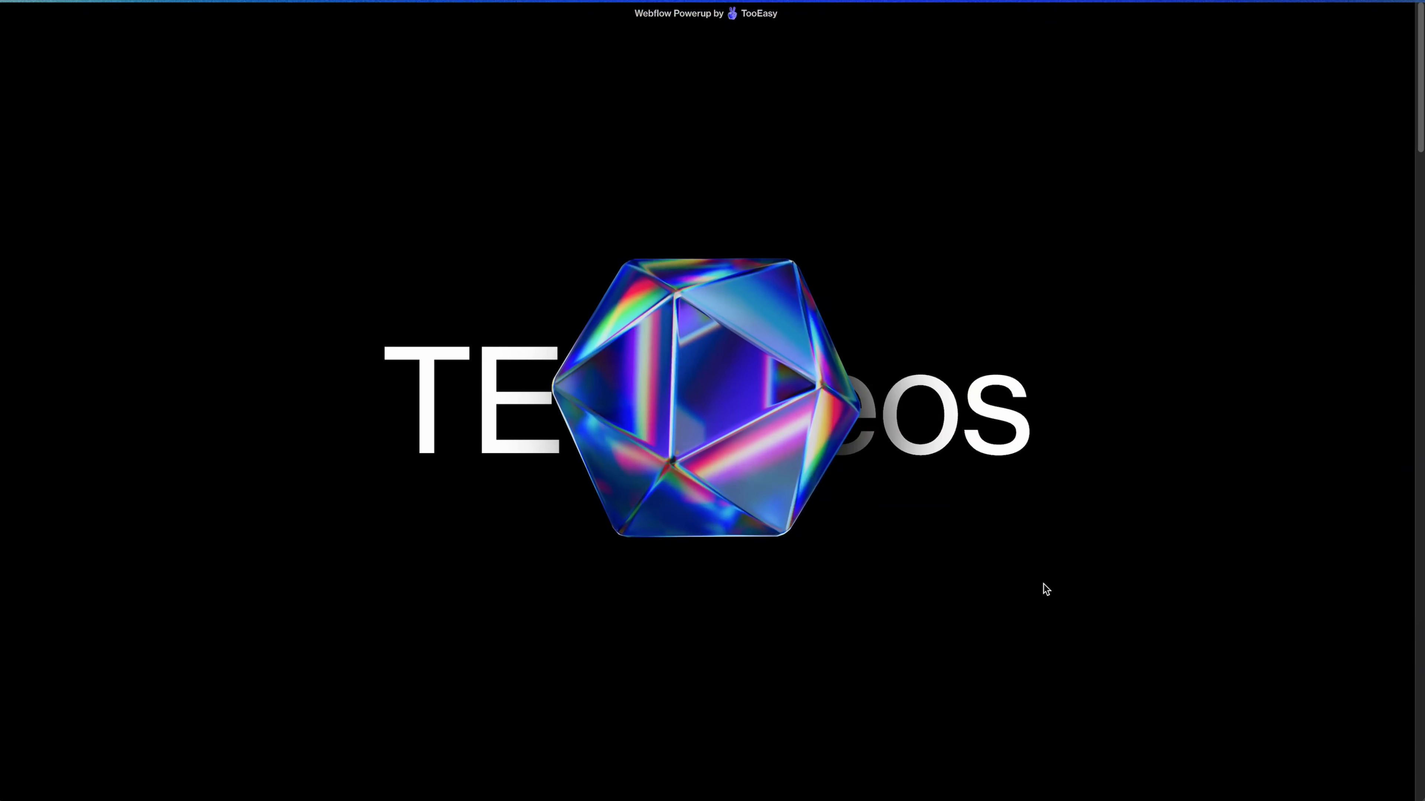
- Play the inline Vimeo video on the TE Videos page, check its scroll behaviour, and pause it
scroll(1047, 585, "down", 10)
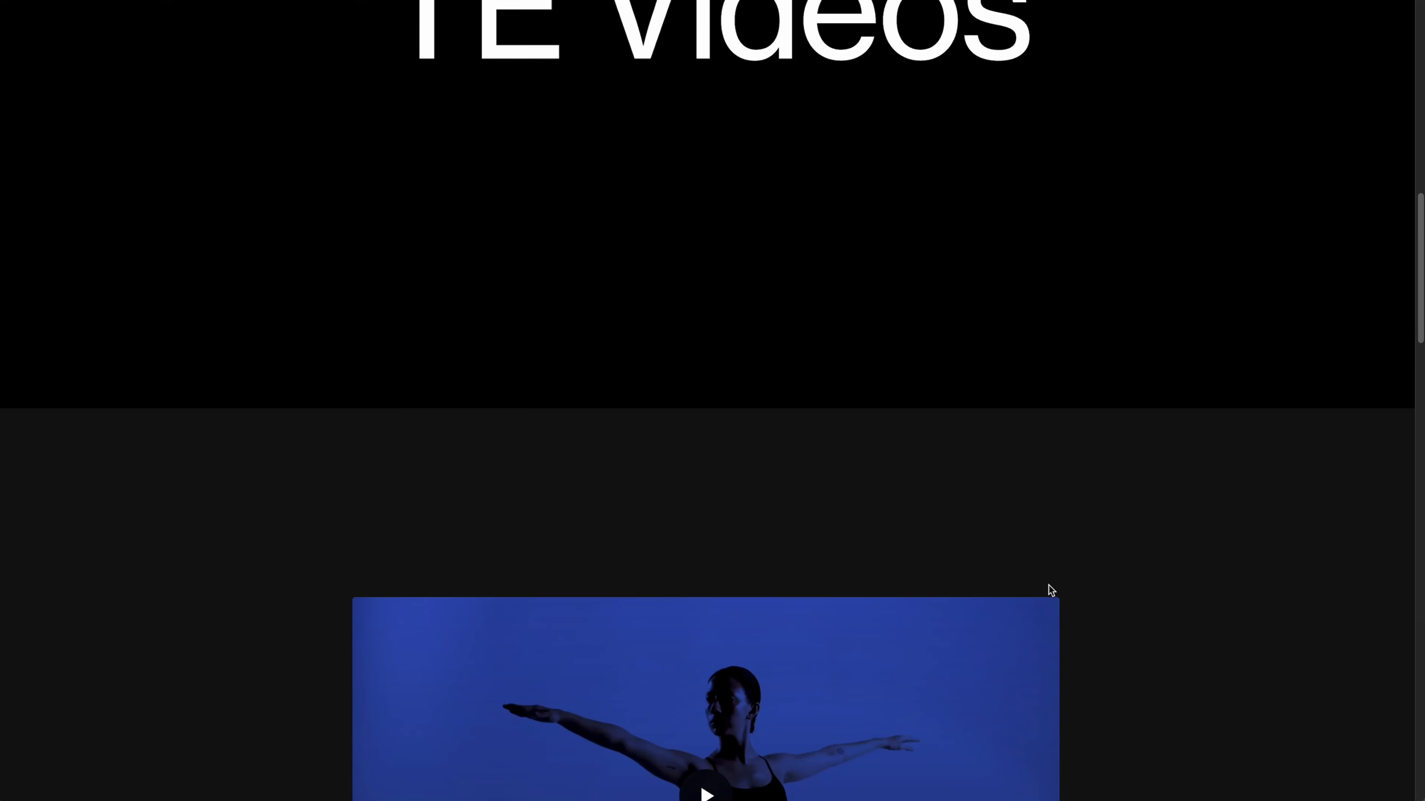
scroll(1048, 586, "down", 8)
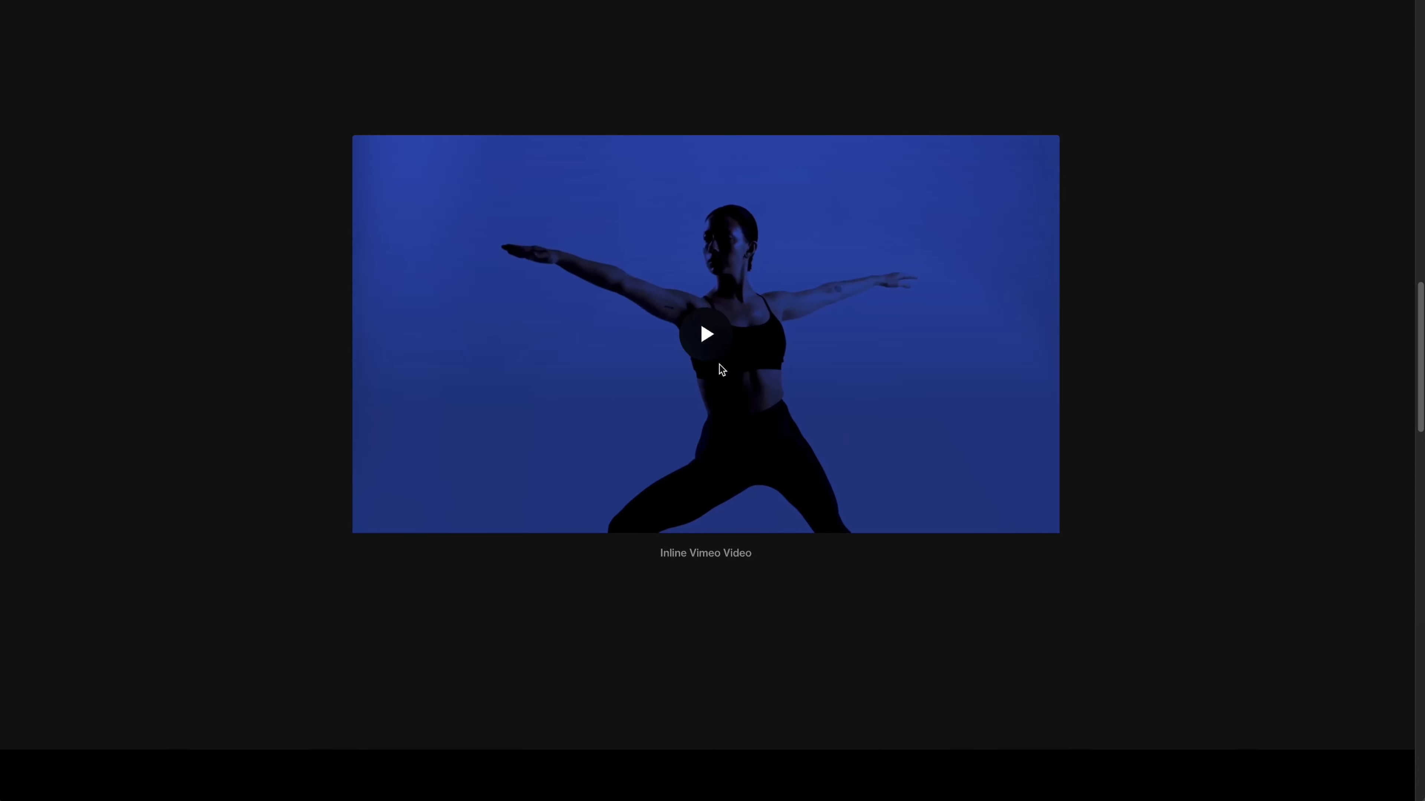
left_click(712, 337)
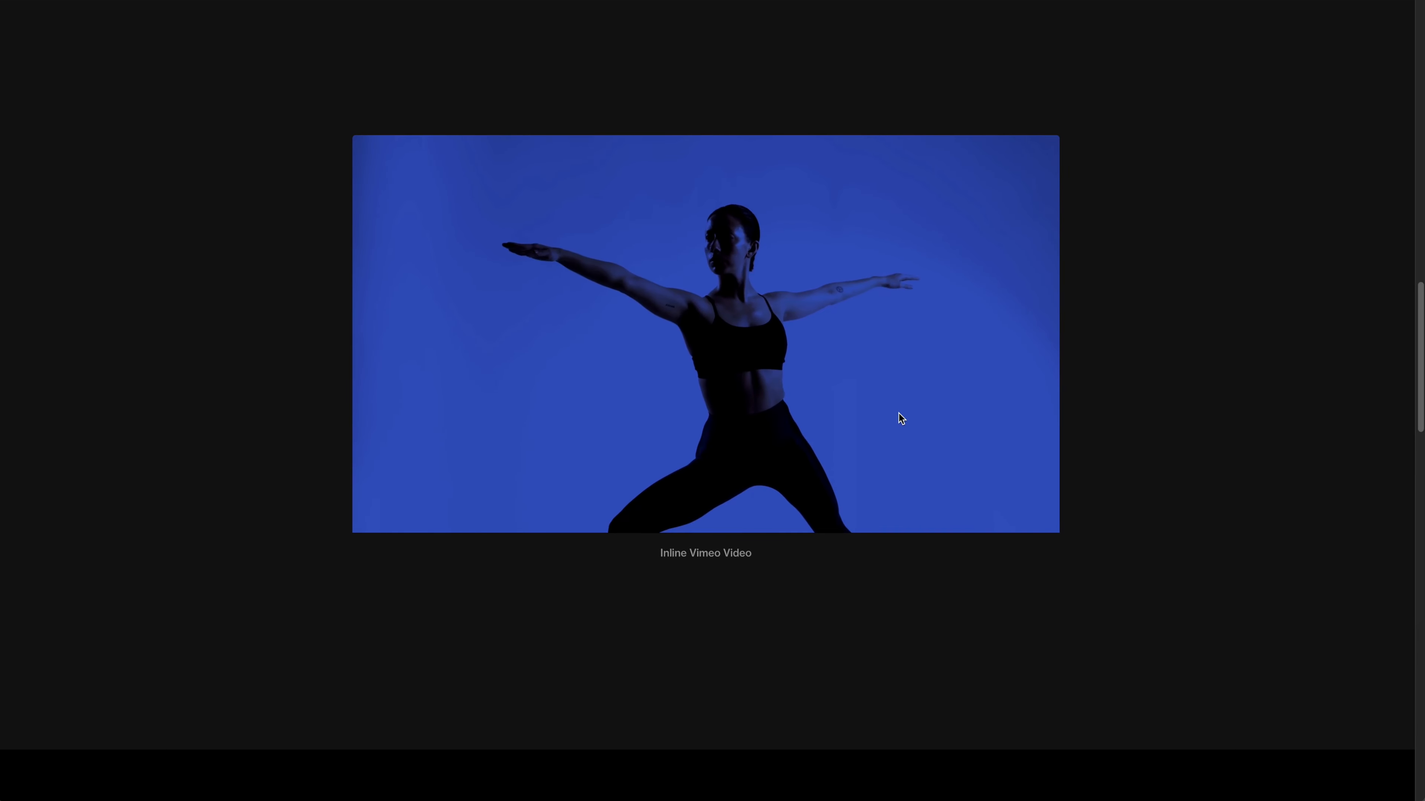
scroll(900, 416, "up", 3)
scroll(900, 417, "down", 5)
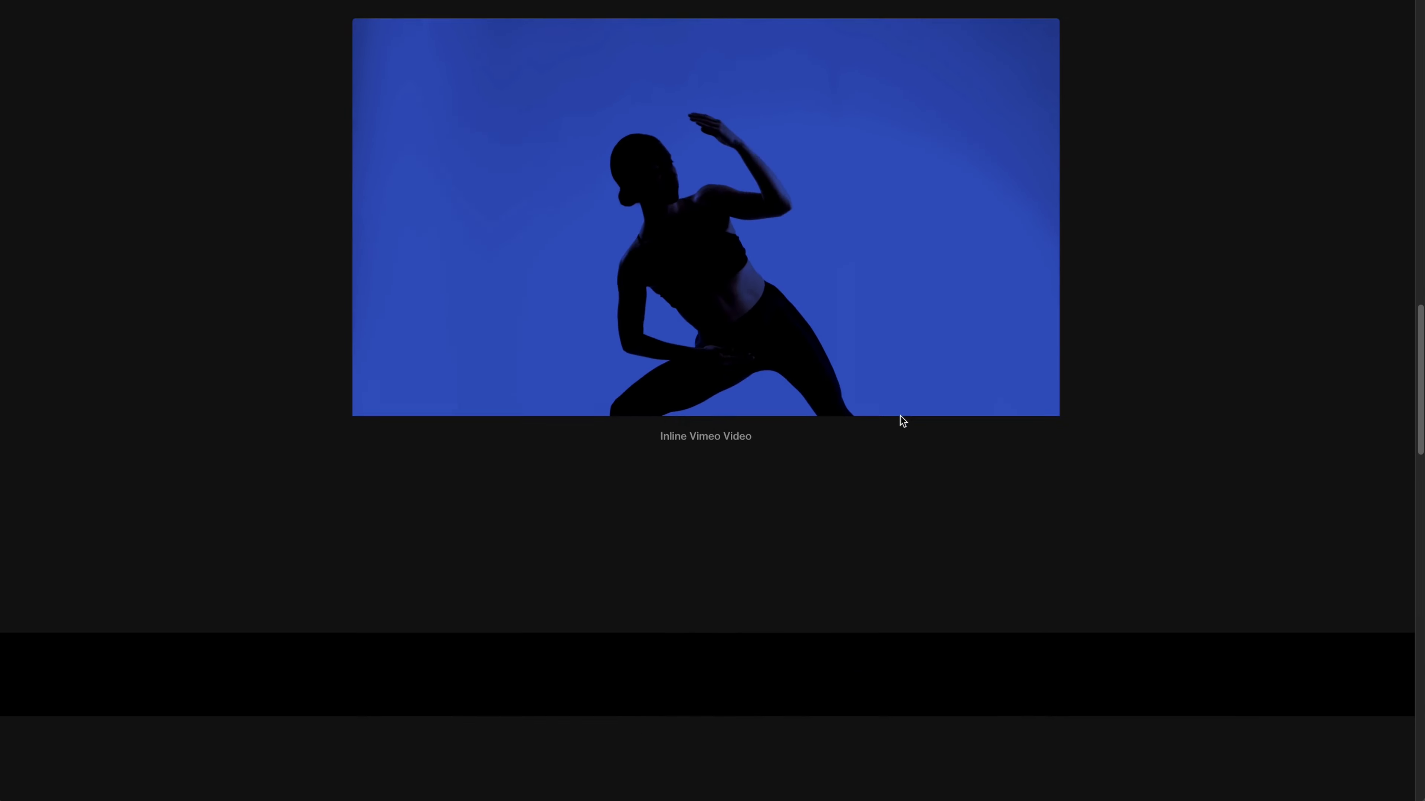
scroll(900, 417, "up", 8)
scroll(900, 417, "down", 4)
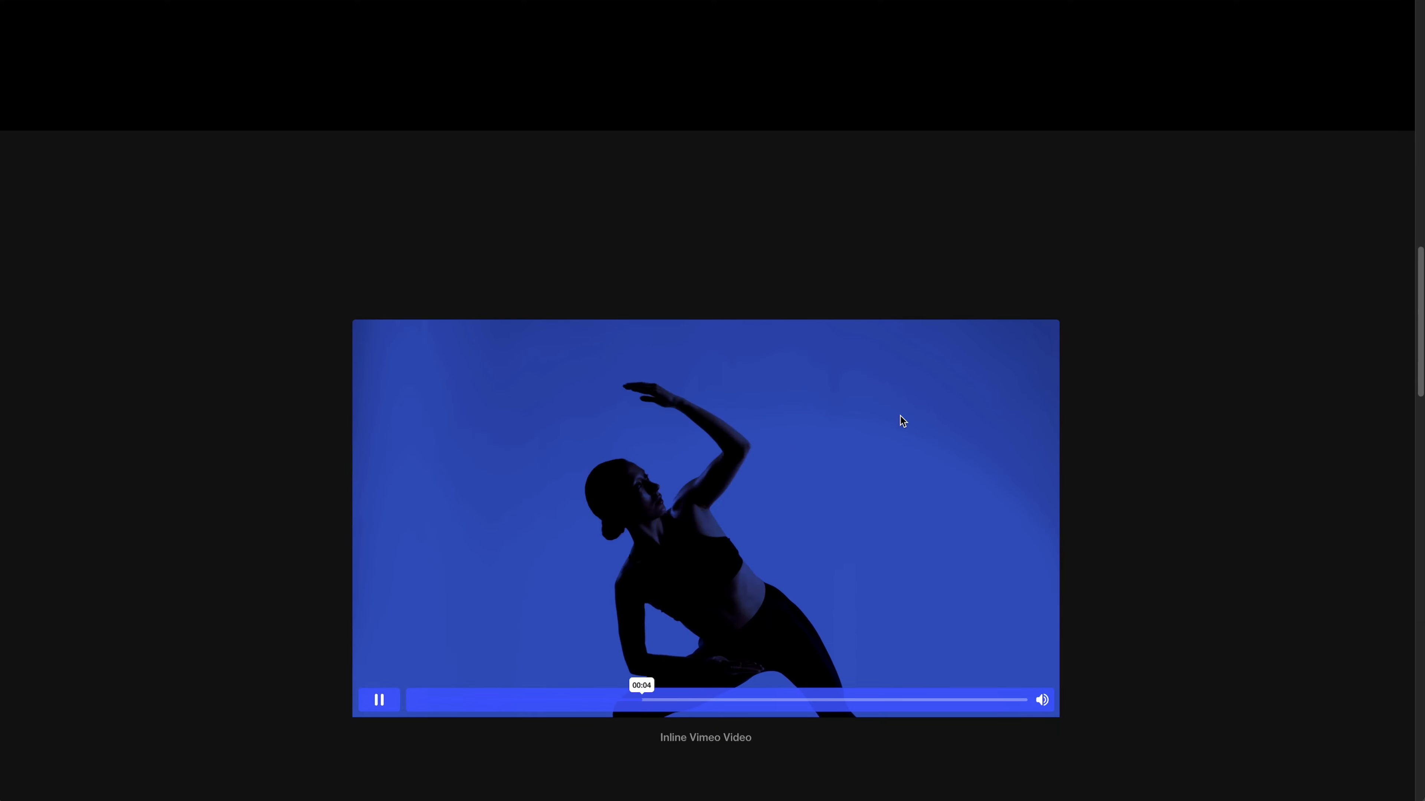
scroll(901, 416, "up", 10)
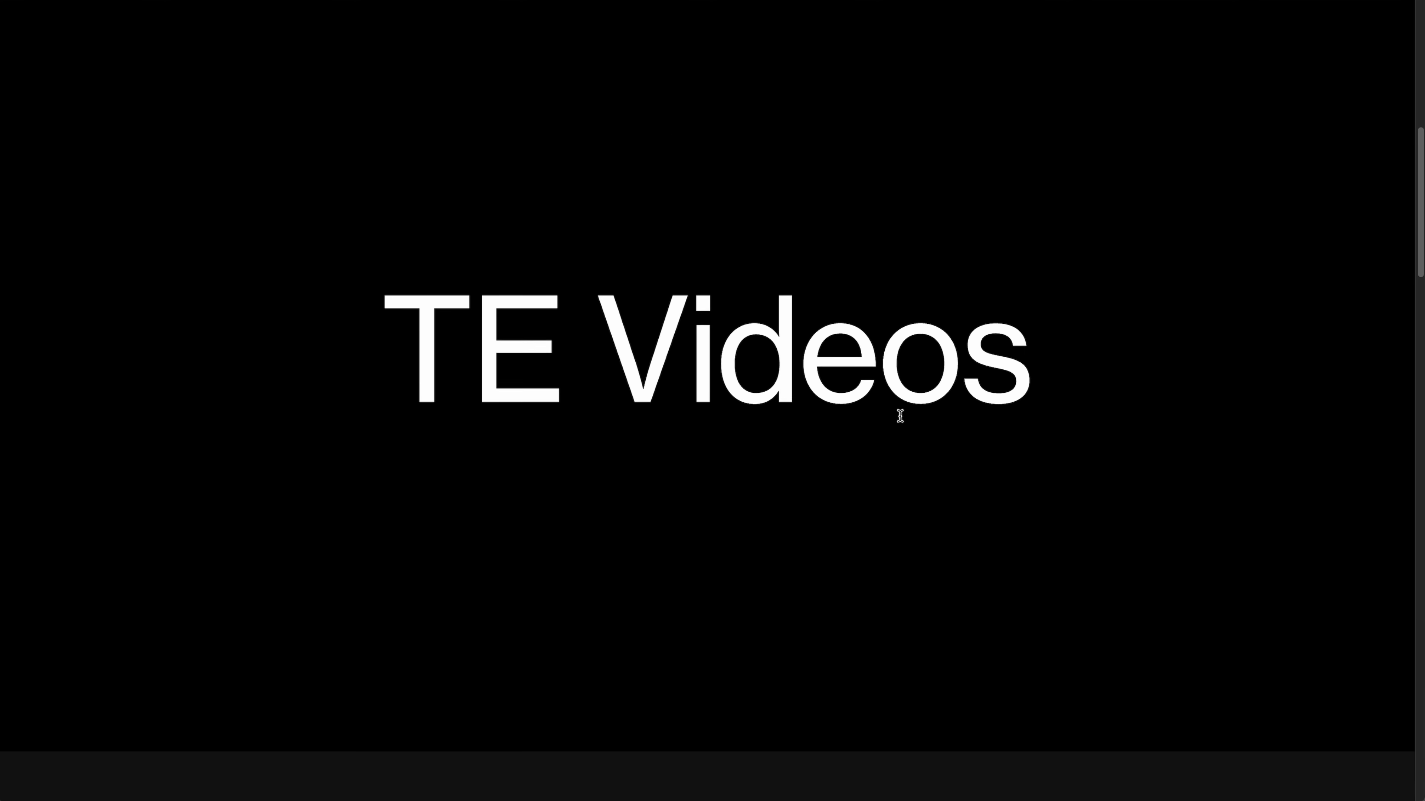
scroll(900, 416, "down", 10)
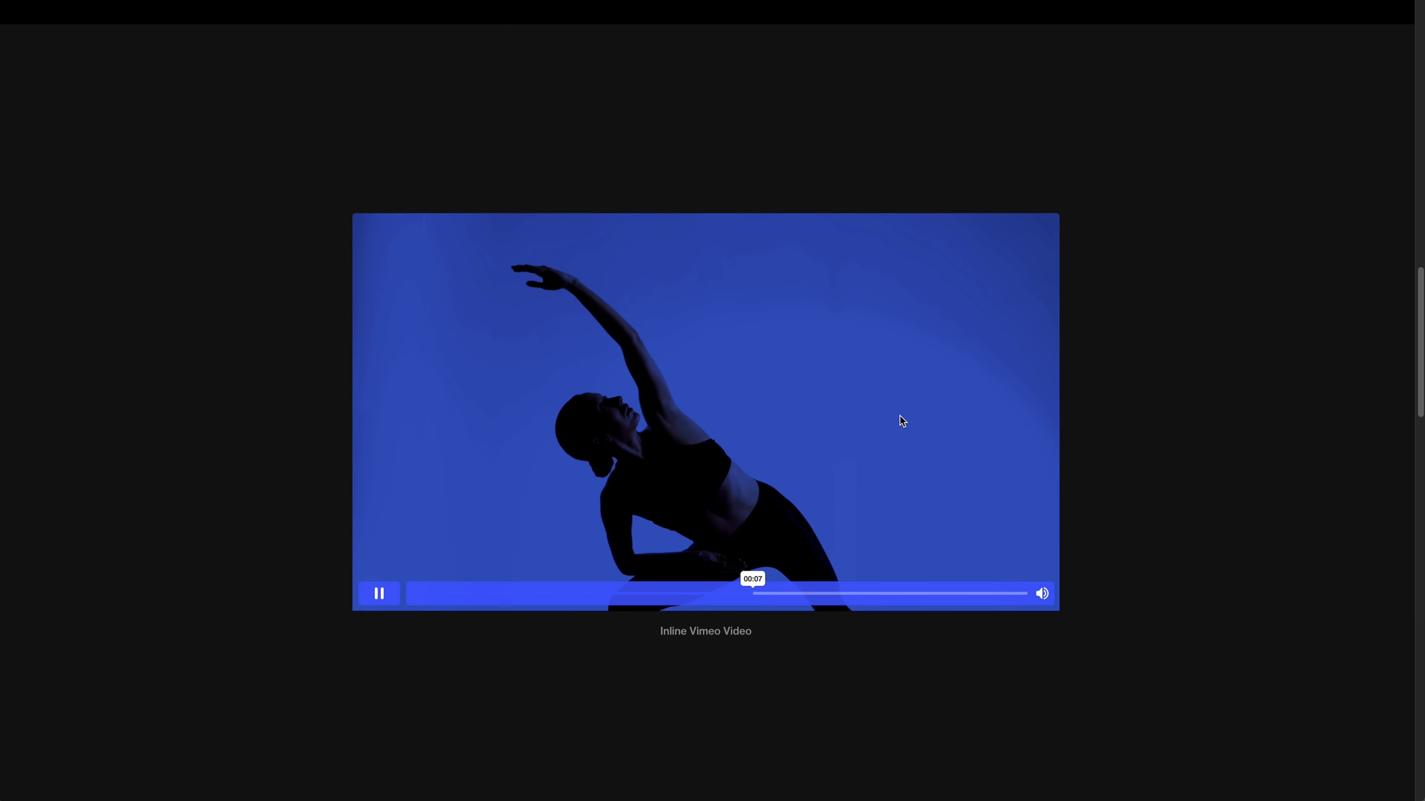
left_click(378, 593)
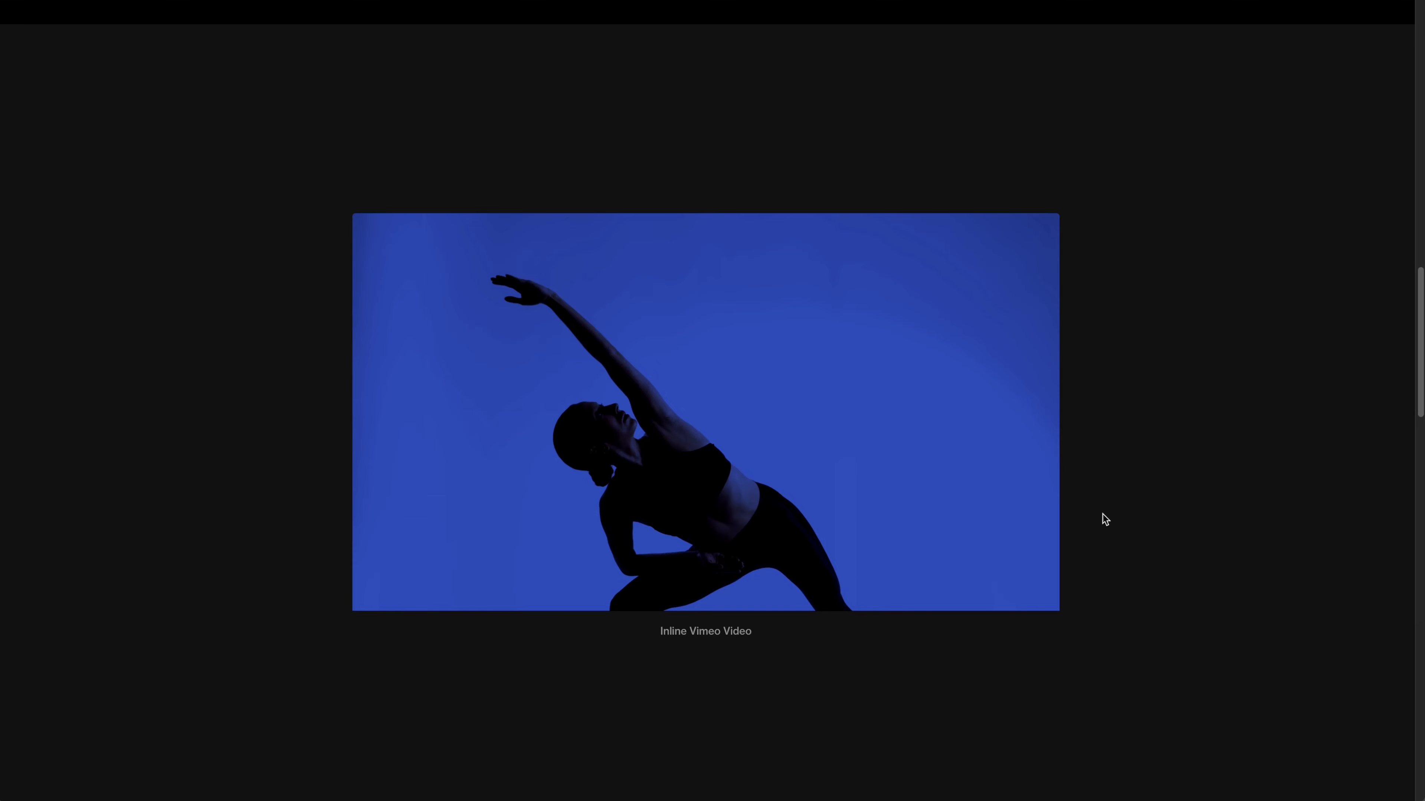
- Play and pause the inline YouTube video further down the page
scroll(1103, 514, "down", 12)
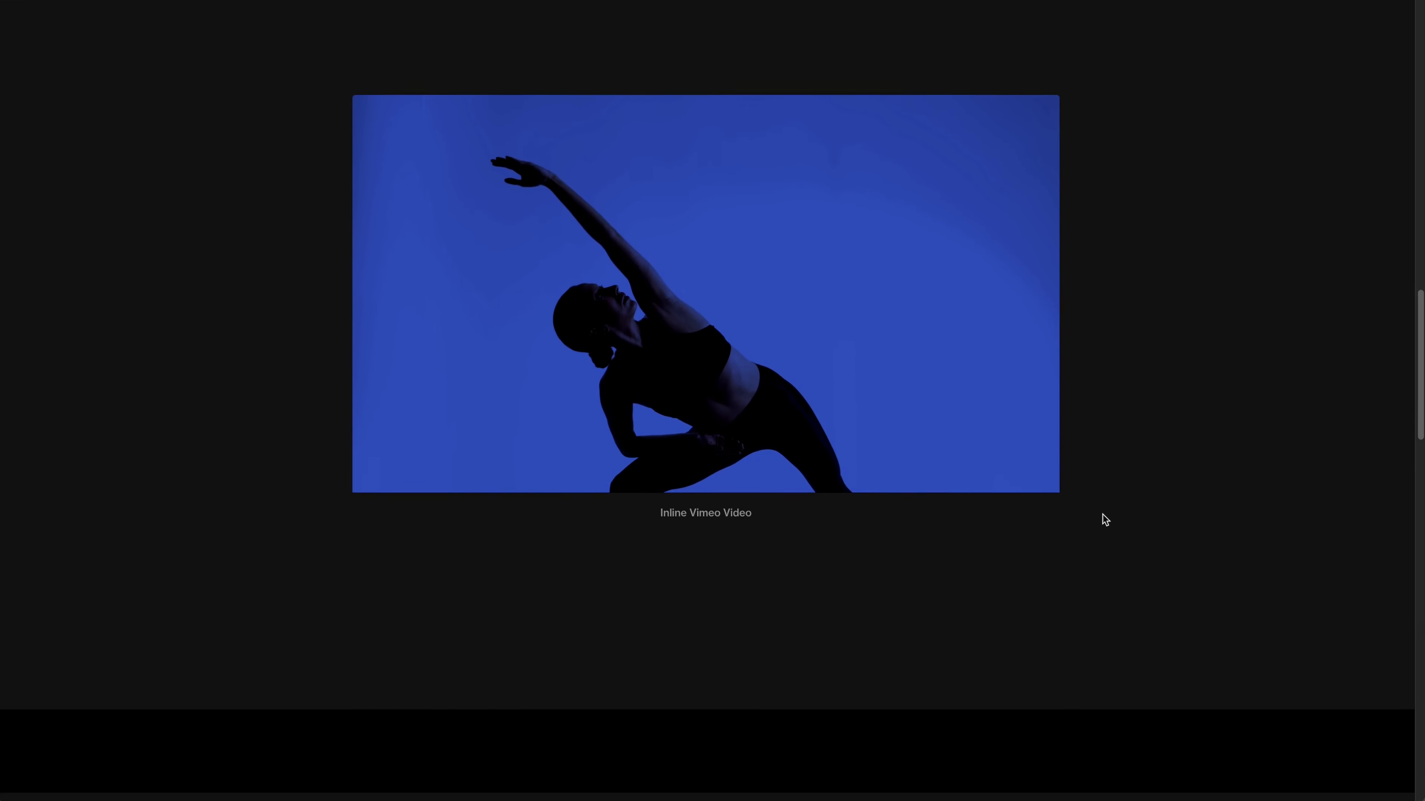
scroll(1116, 515, "down", 3)
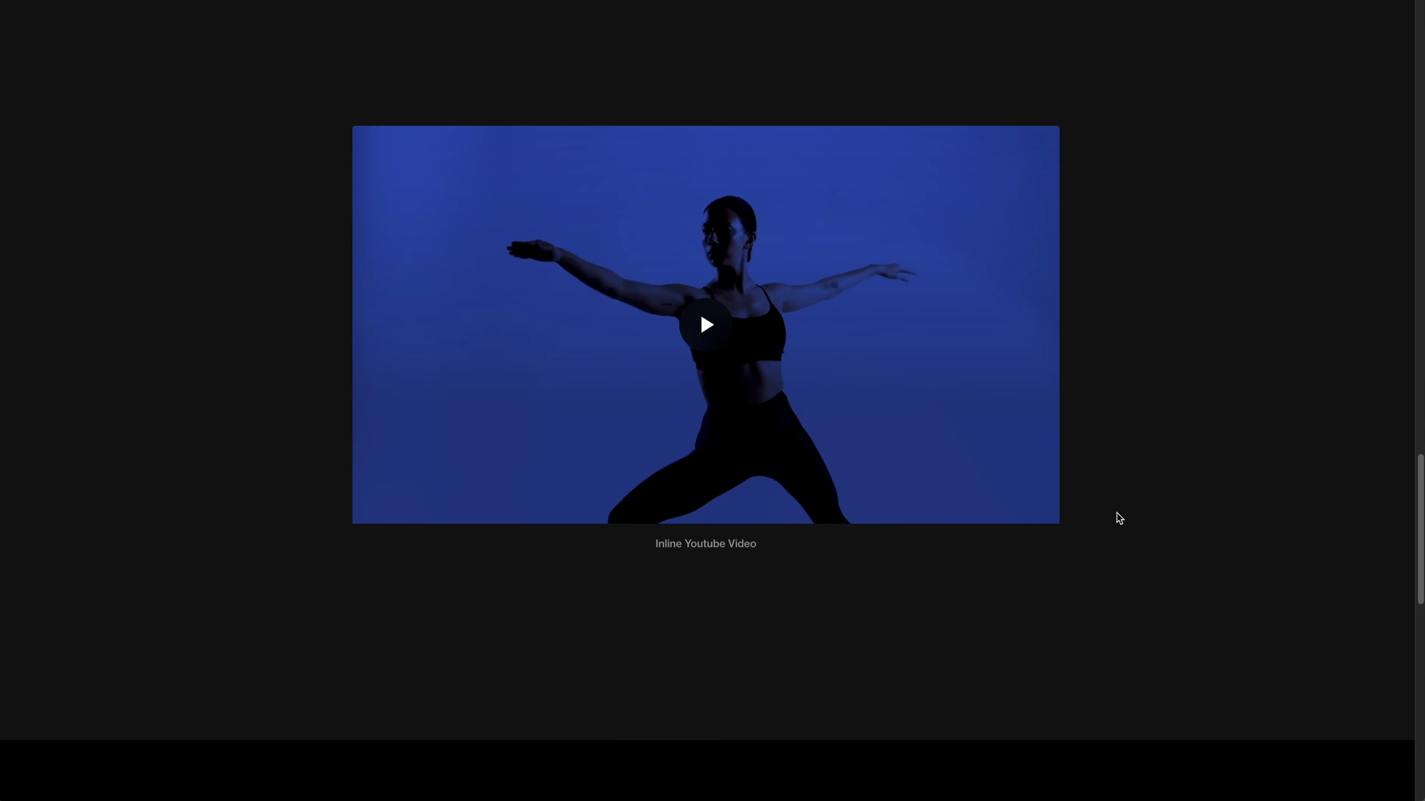
left_click(713, 330)
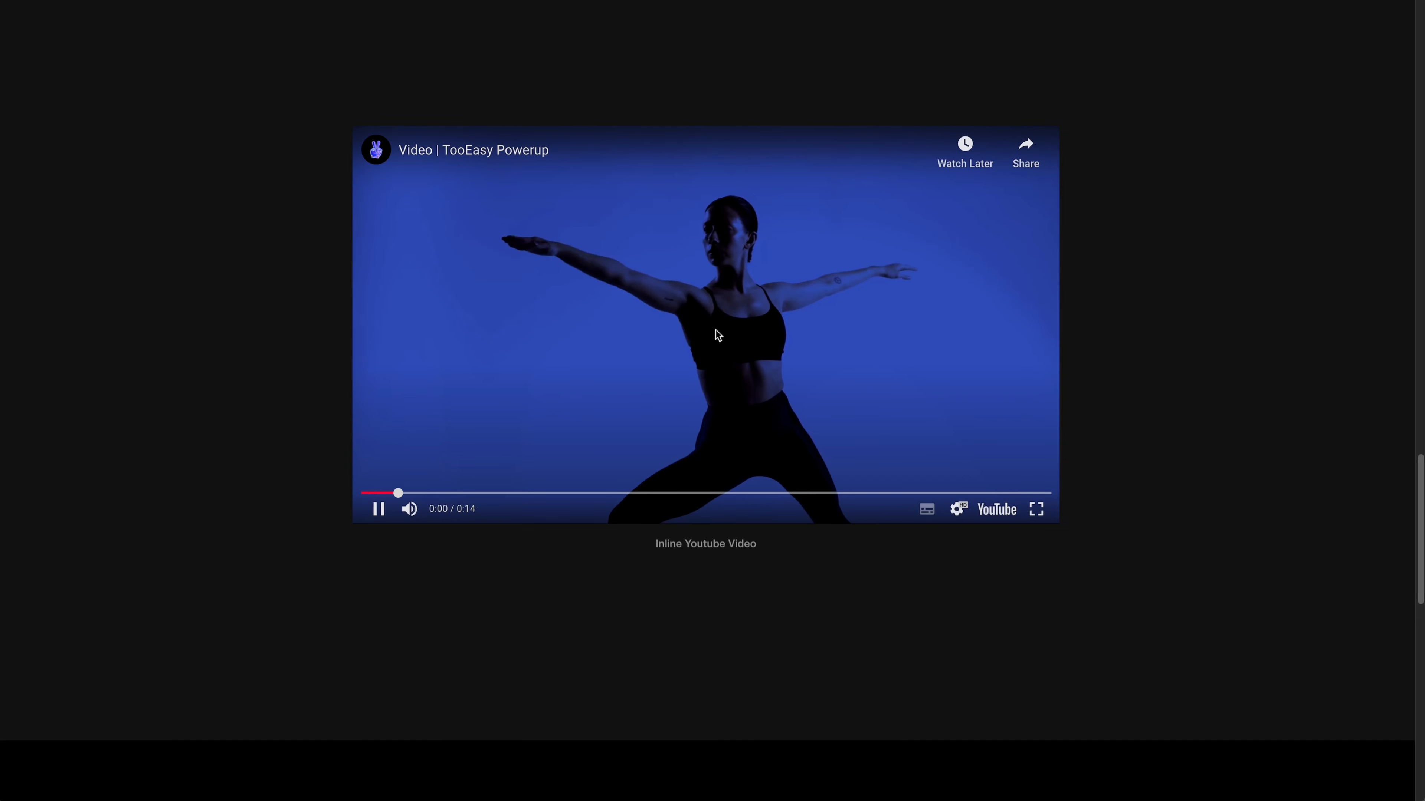
left_click(379, 510)
- Play and pause the inline HTML video below the YouTube video
scroll(1019, 453, "down", 1)
scroll(1019, 454, "down", 10)
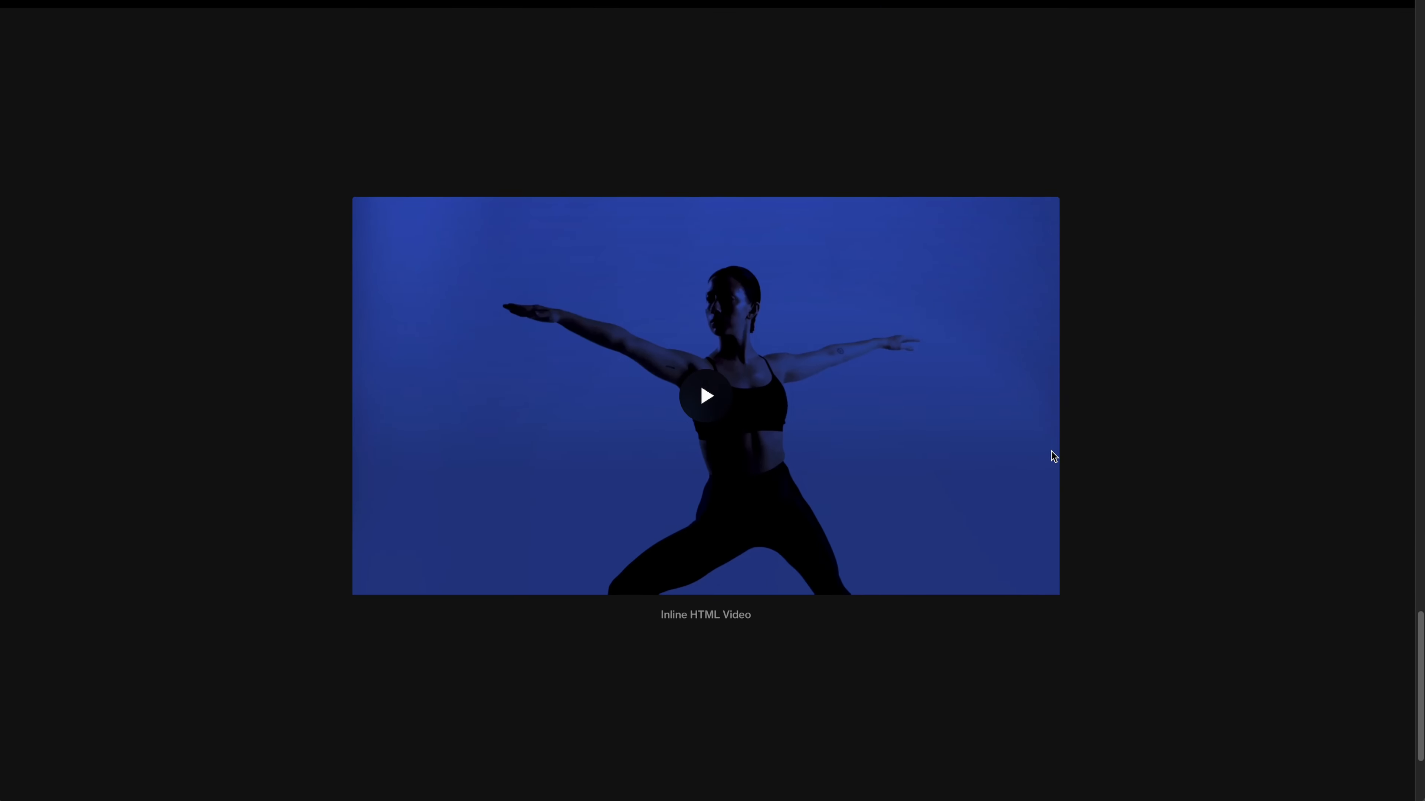
left_click(701, 375)
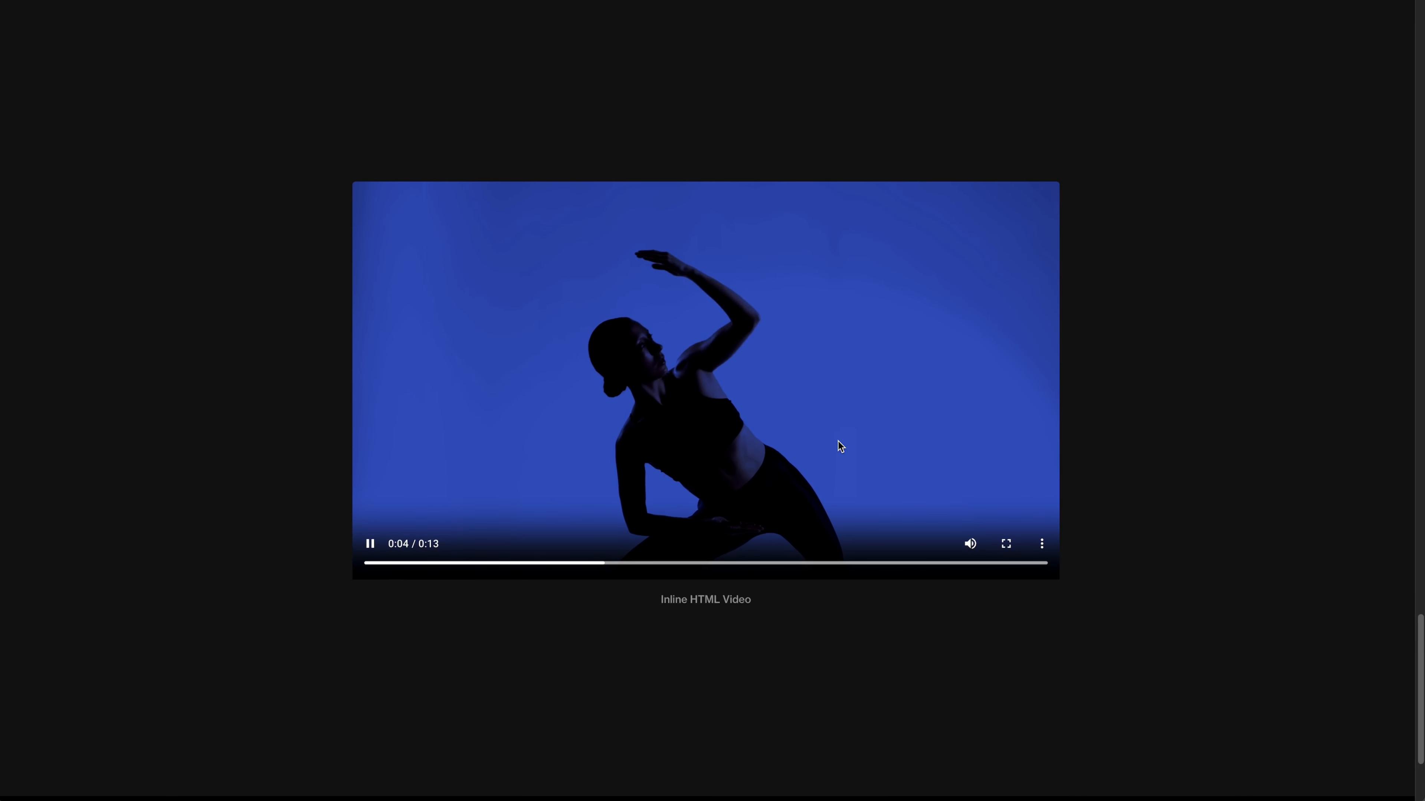
left_click(370, 545)
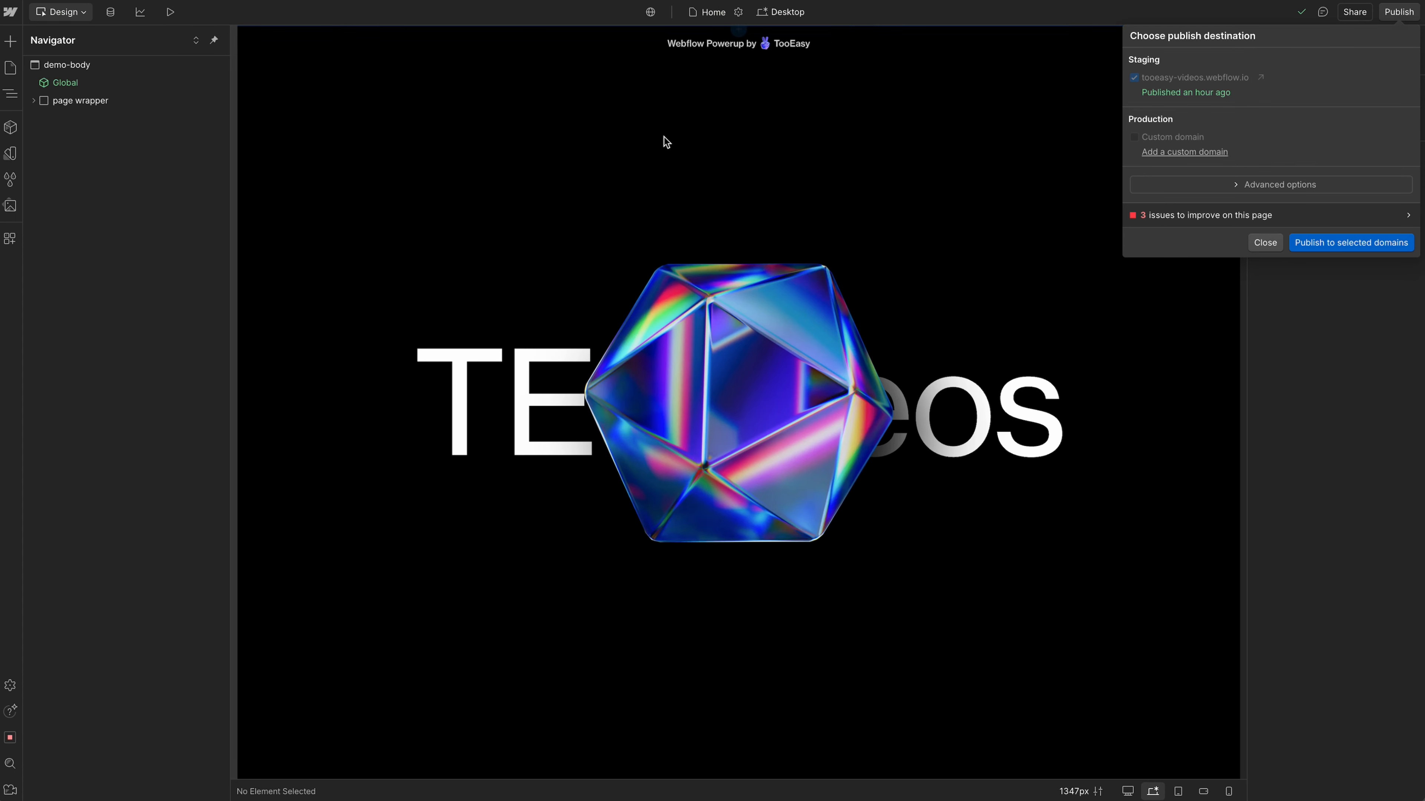
- In the Webflow Designer, dismiss the publish options and select the video wrap nested in the first demo list item
left_click(667, 144)
scroll(964, 209, "down", 10)
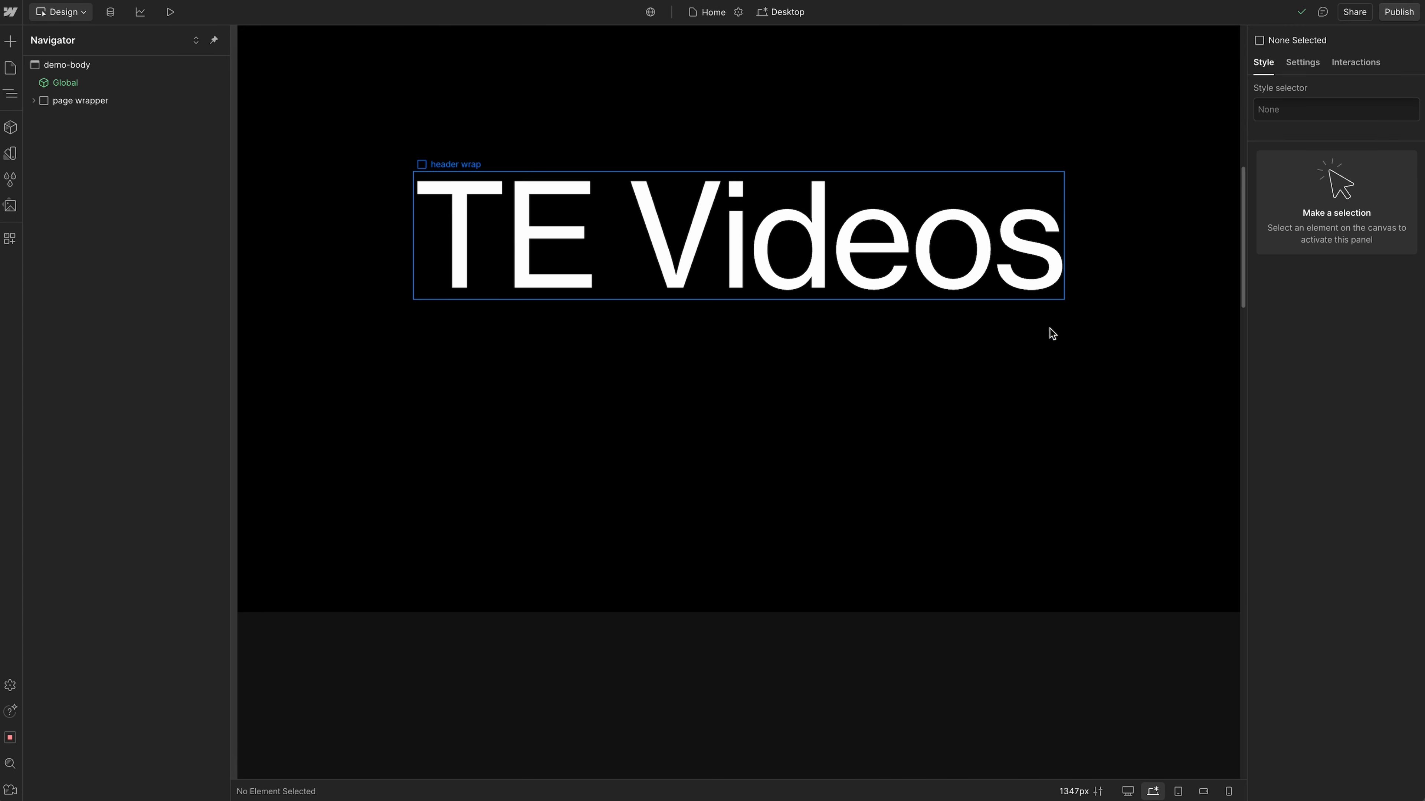
scroll(1065, 336, "down", 4)
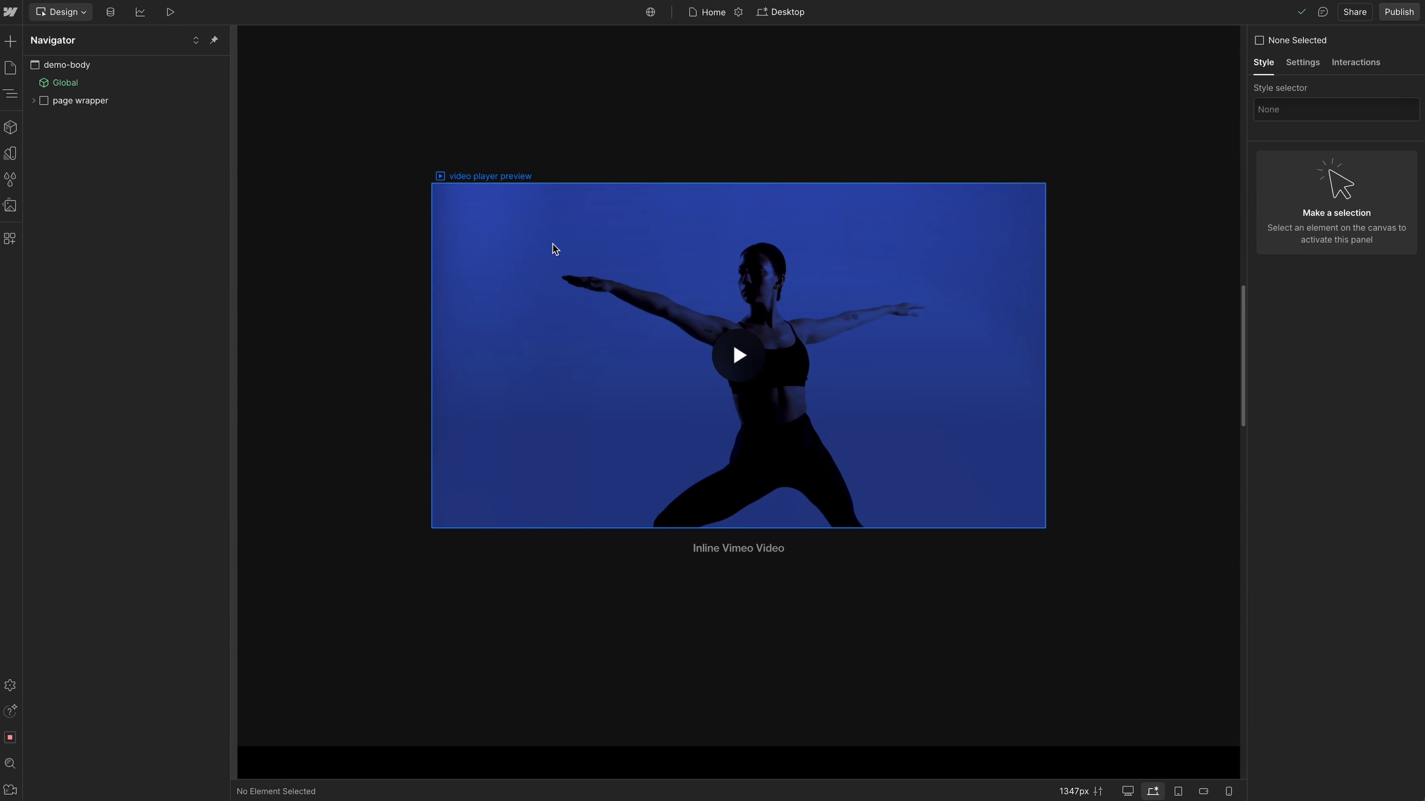
left_click(34, 101)
left_click(42, 154)
left_click(51, 172)
left_click(61, 191)
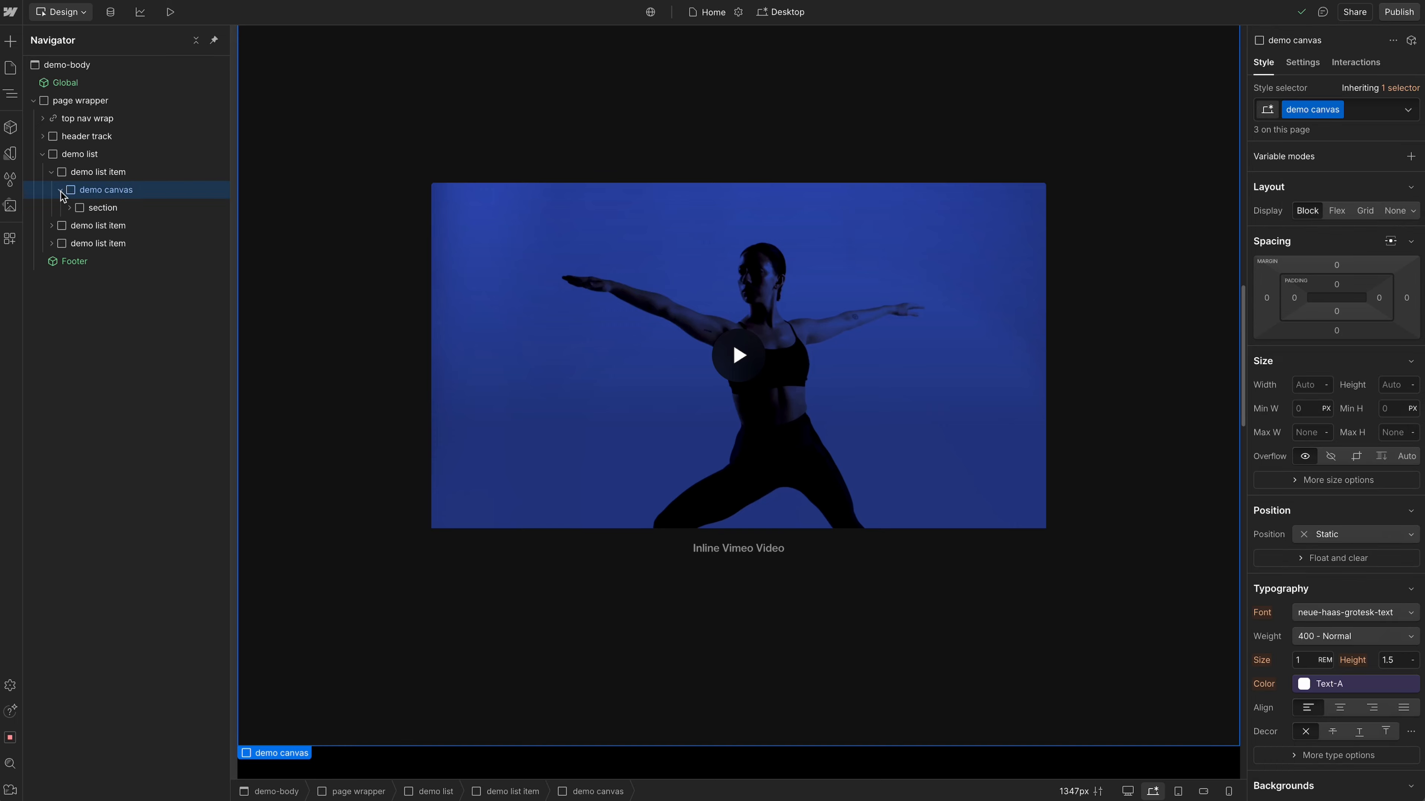
left_click(69, 208)
left_click(78, 225)
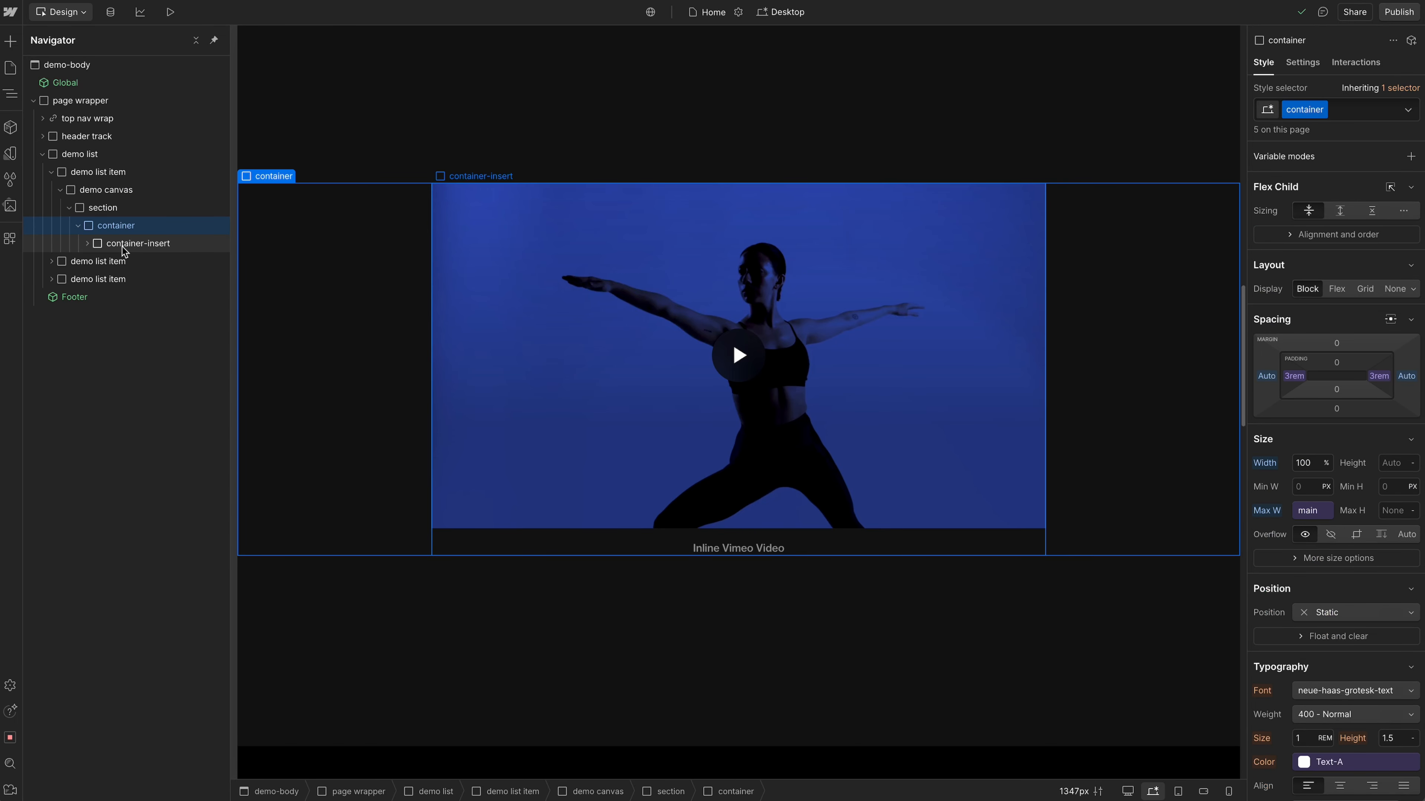
left_click(88, 244)
left_click(129, 261)
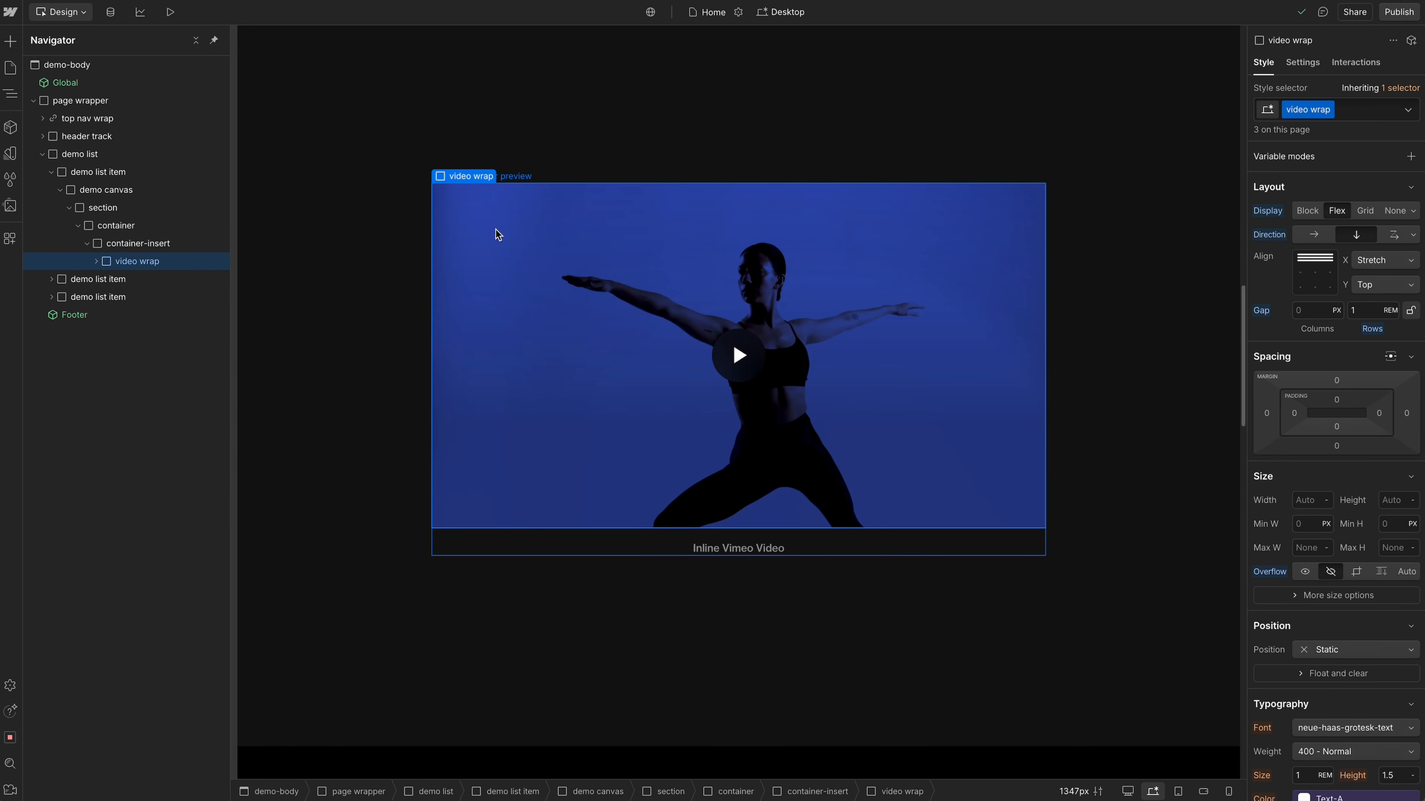
- Show the settings of the video player div inside the video wrap and inspect its te-video custom attribute
left_click(1303, 65)
left_click(96, 261)
left_click(144, 281)
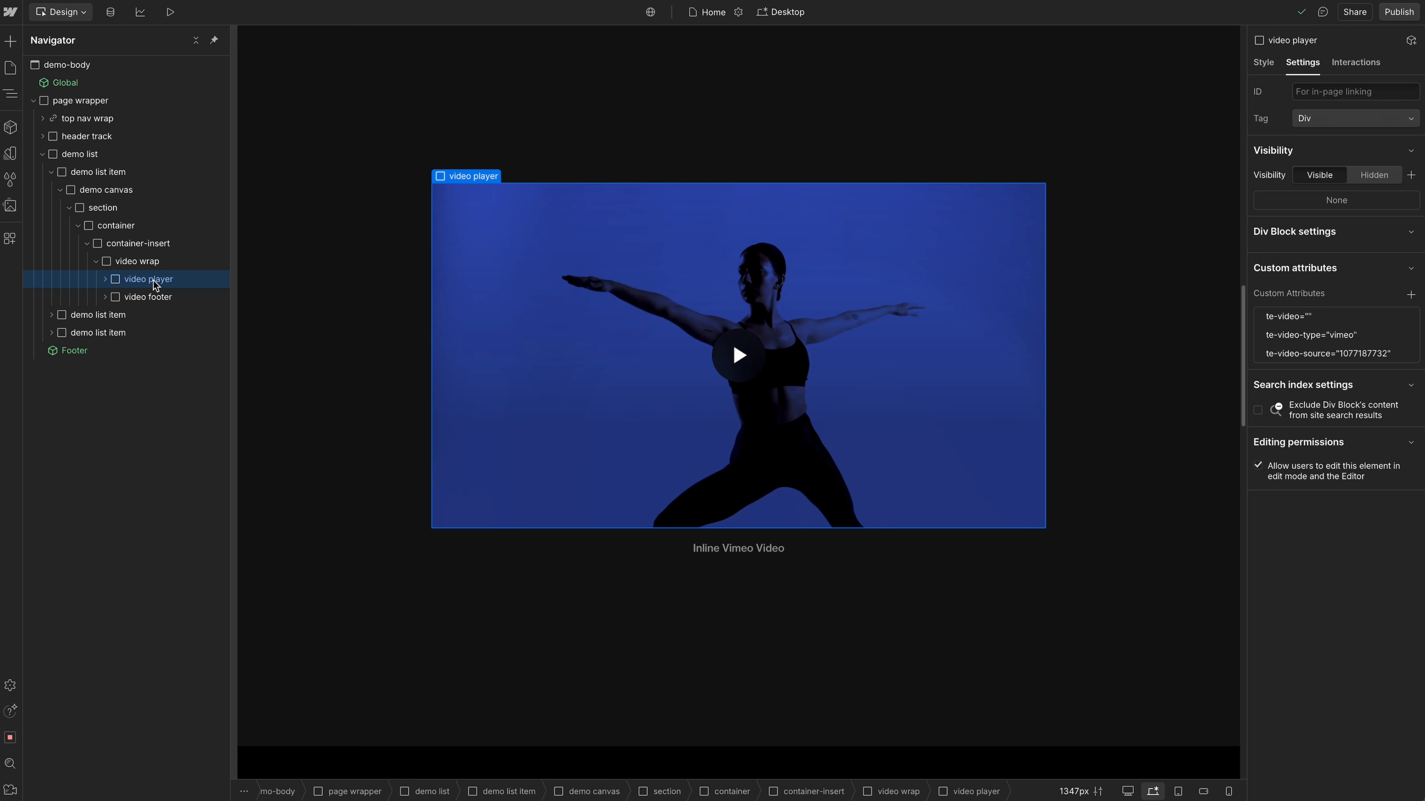
left_click(1288, 320)
left_click_drag(1339, 344, 1297, 346)
left_click(1335, 346)
left_click(1328, 322)
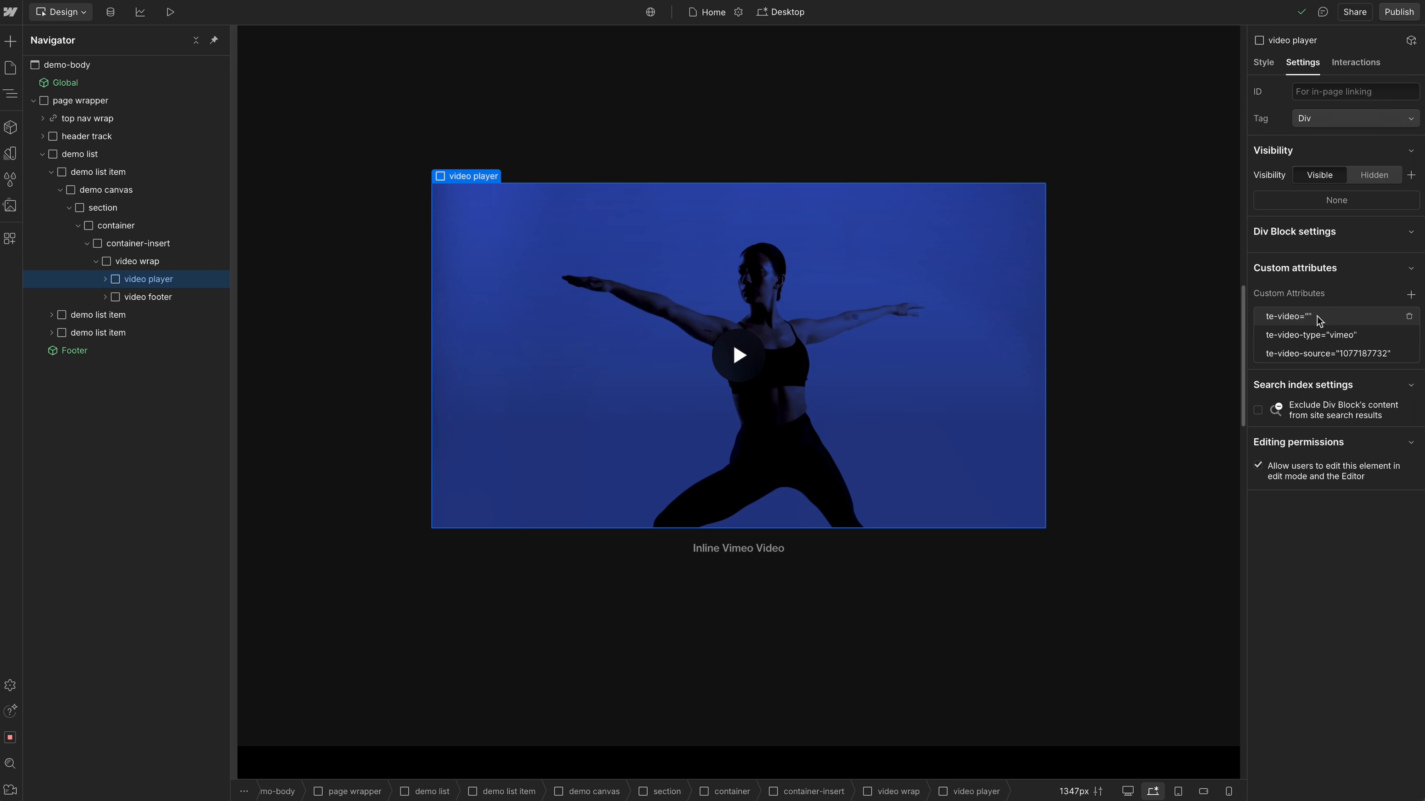
- Inspect the name and value of the video player's te-video-type attribute
left_click(1325, 335)
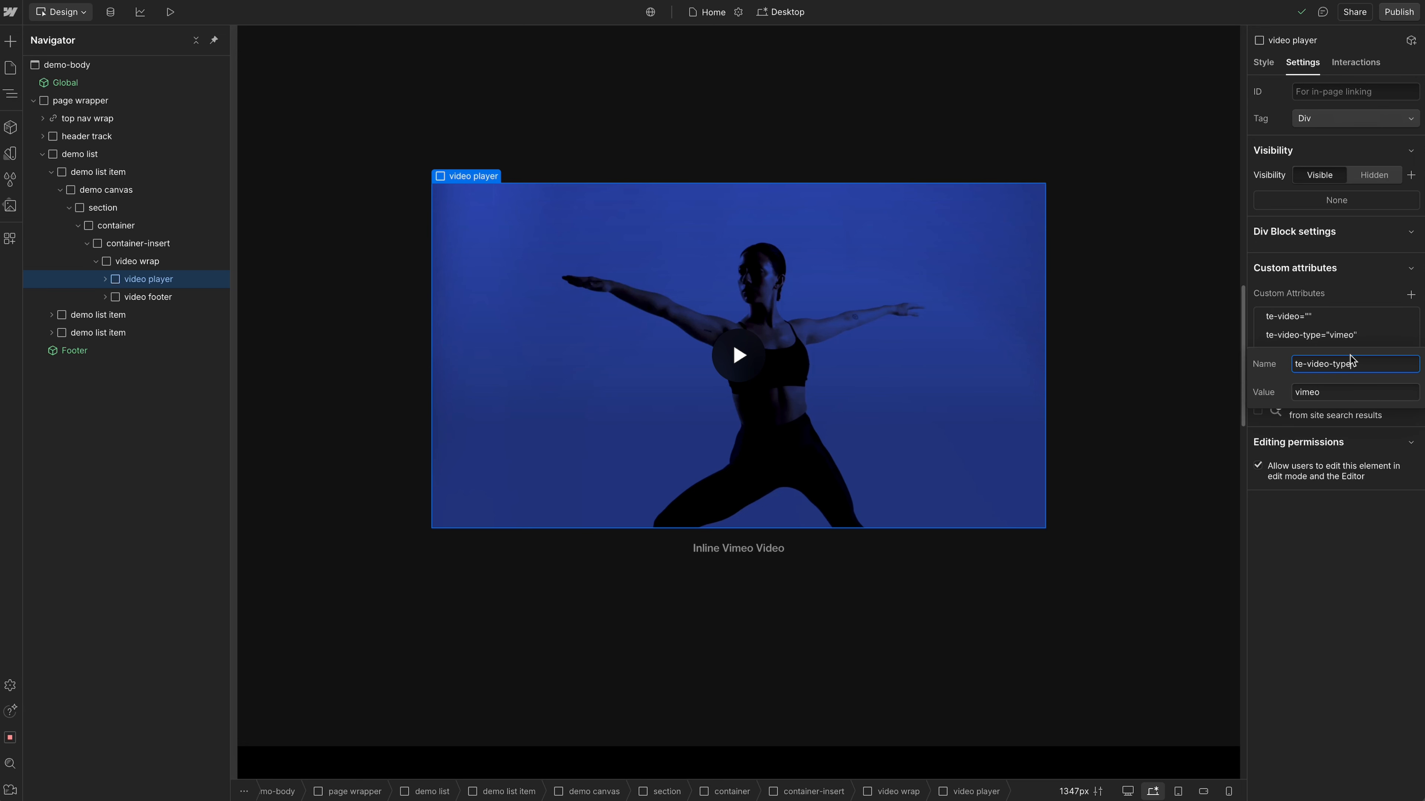
left_click_drag(1353, 363, 1291, 393)
left_click(1336, 392)
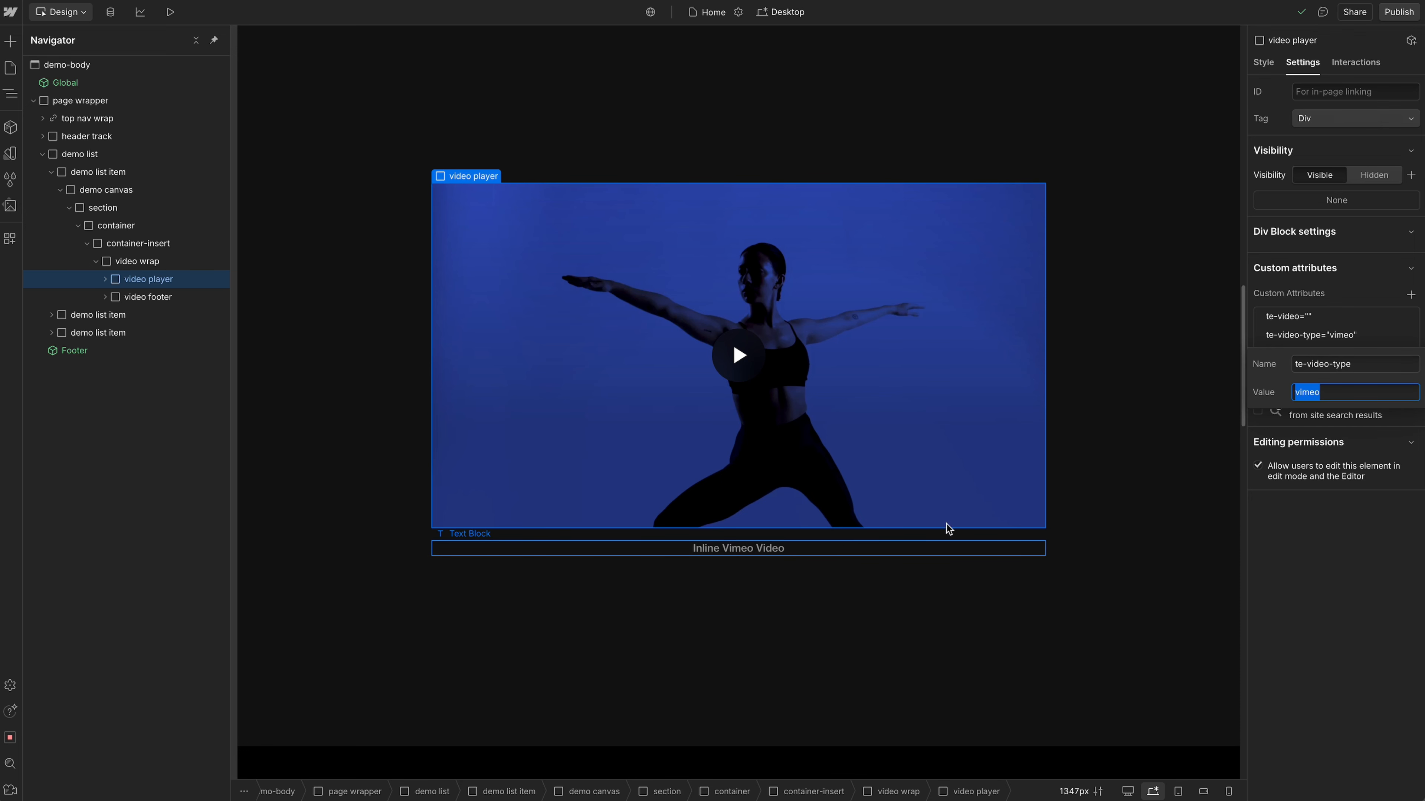
left_click(1322, 393)
double_click(1317, 392)
left_click(1330, 392)
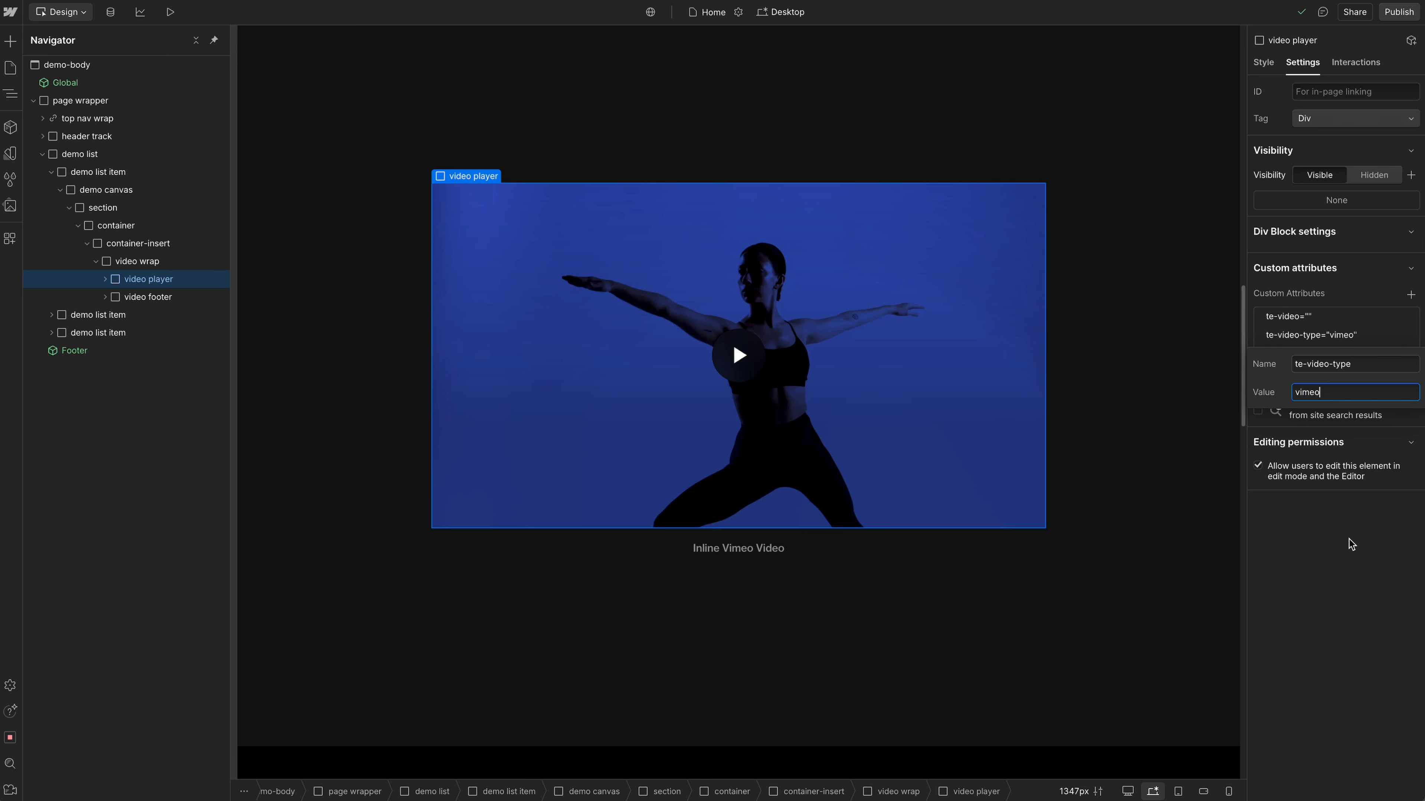
left_click(1350, 526)
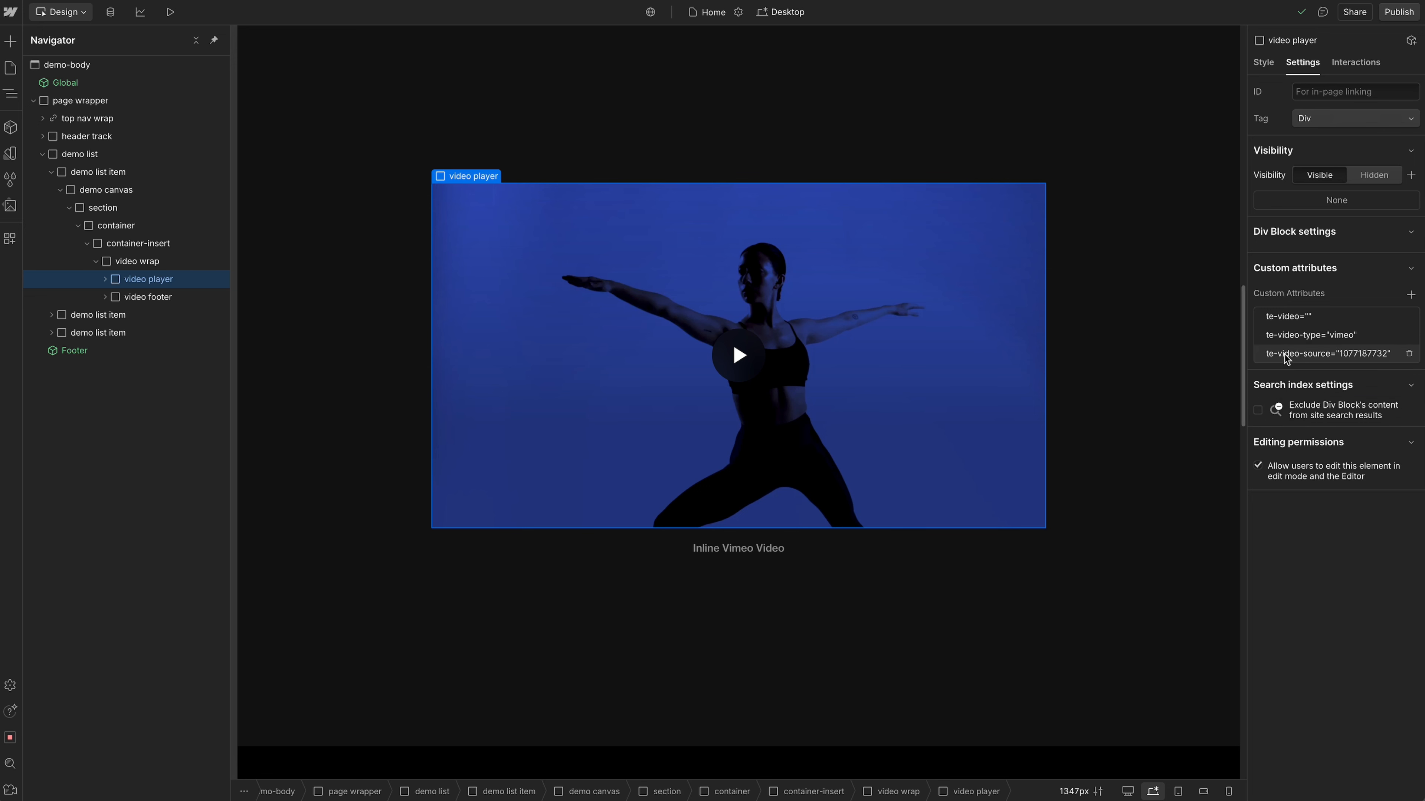
- Inspect the video player's te-video-source attribute, copying the TE Video link from Vimeo's Demos folder to compare with its value
left_click(1299, 360)
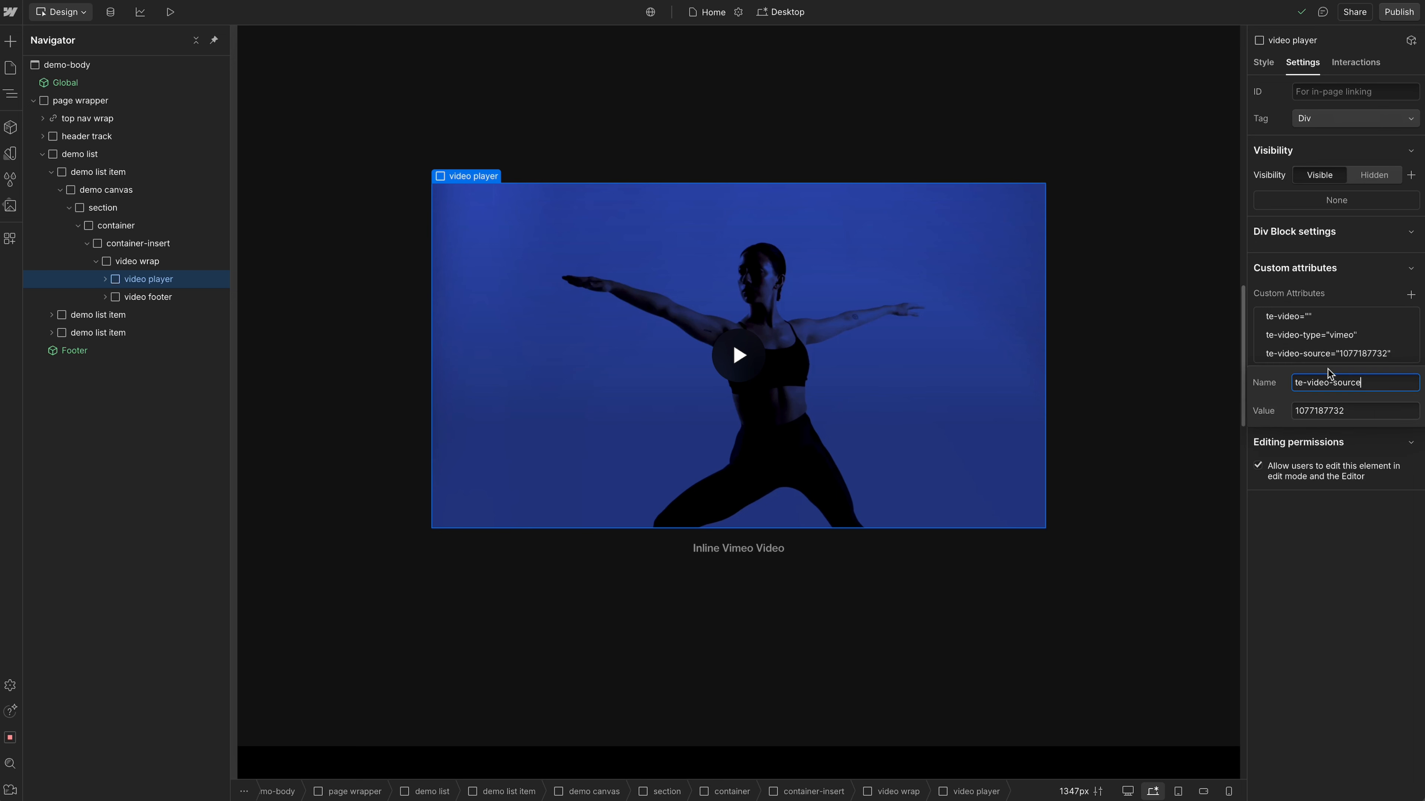
left_click_drag(1367, 384, 1284, 414)
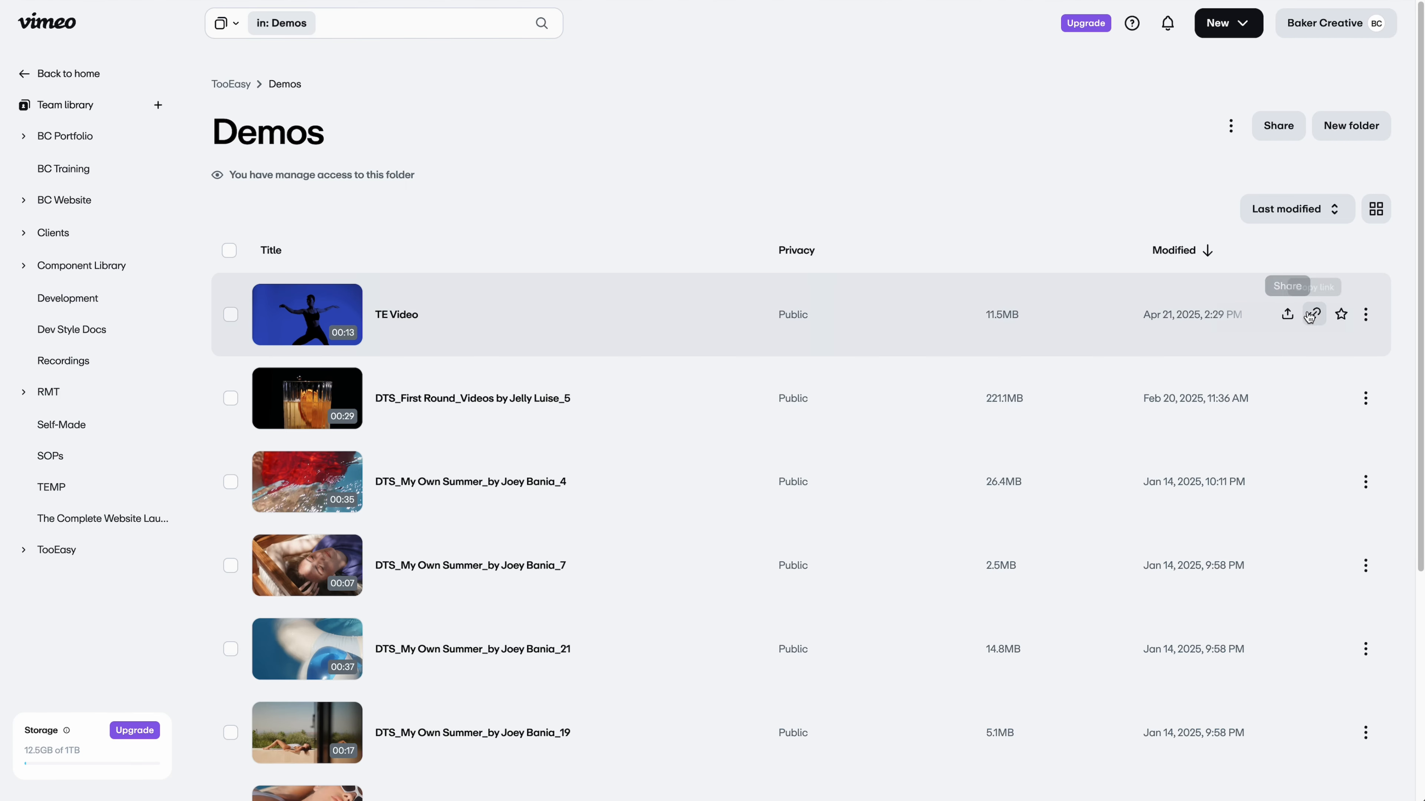
left_click(1314, 315)
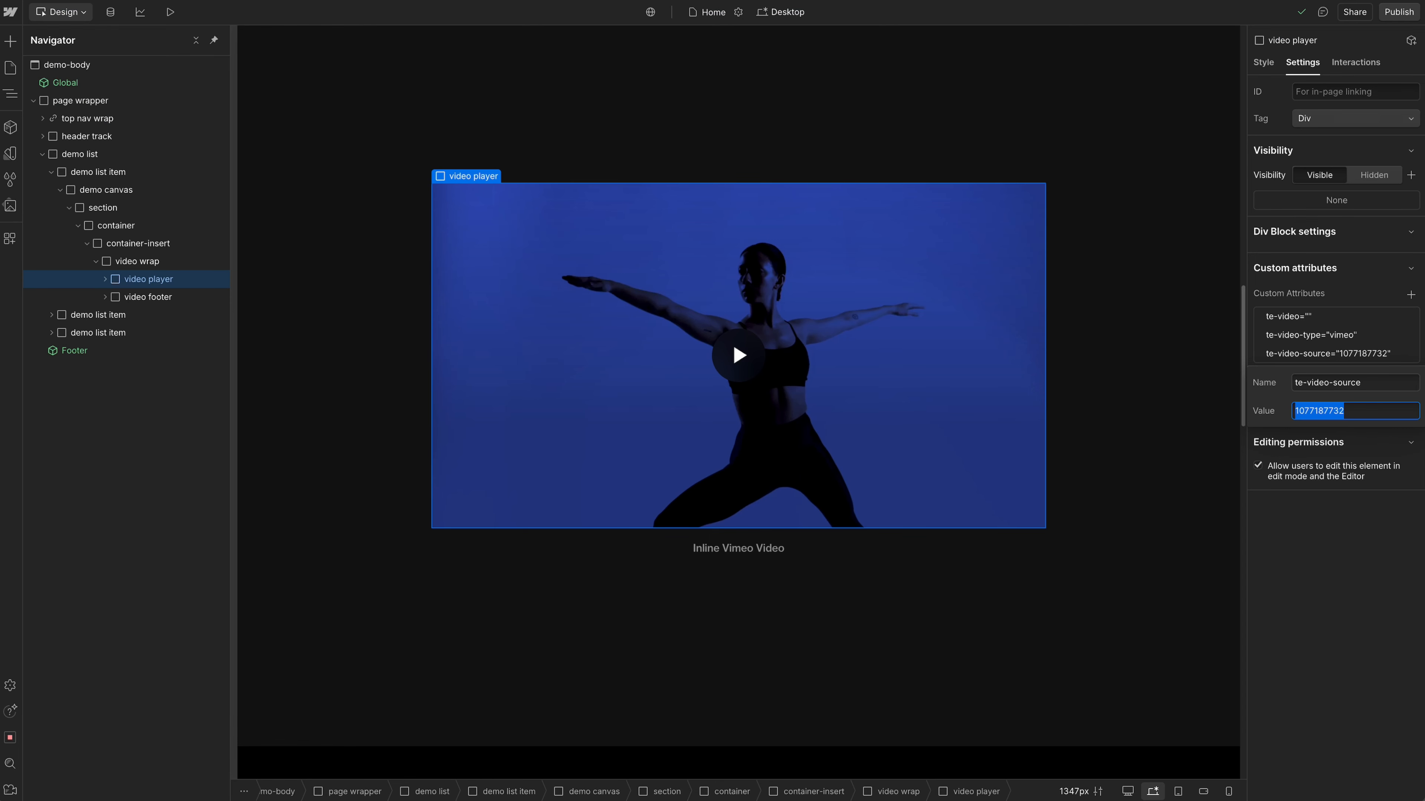
left_click_drag(1361, 406, 1278, 411)
left_click(1347, 525)
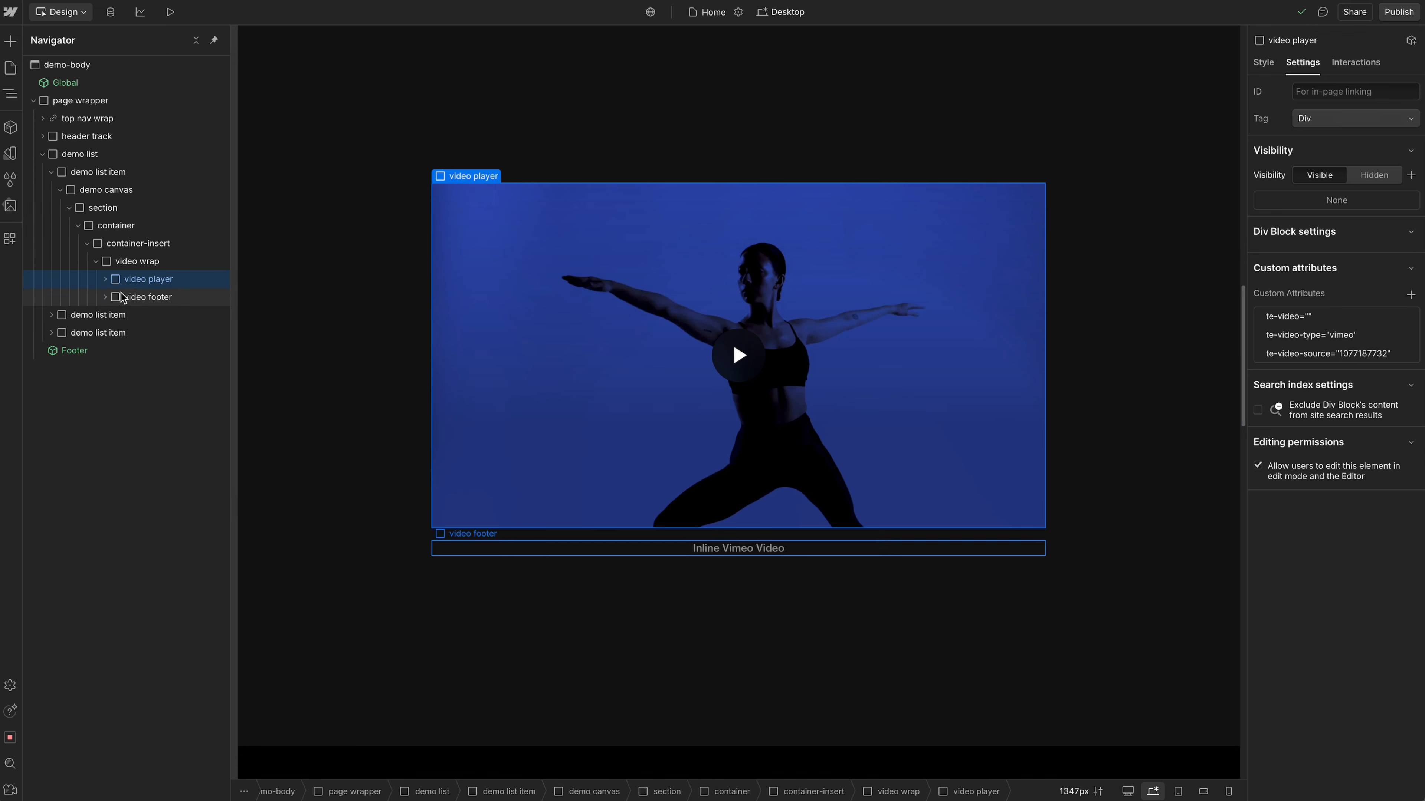
- Expand the video player and inspect the te-video-preview attribute on its video player preview element
left_click(105, 279)
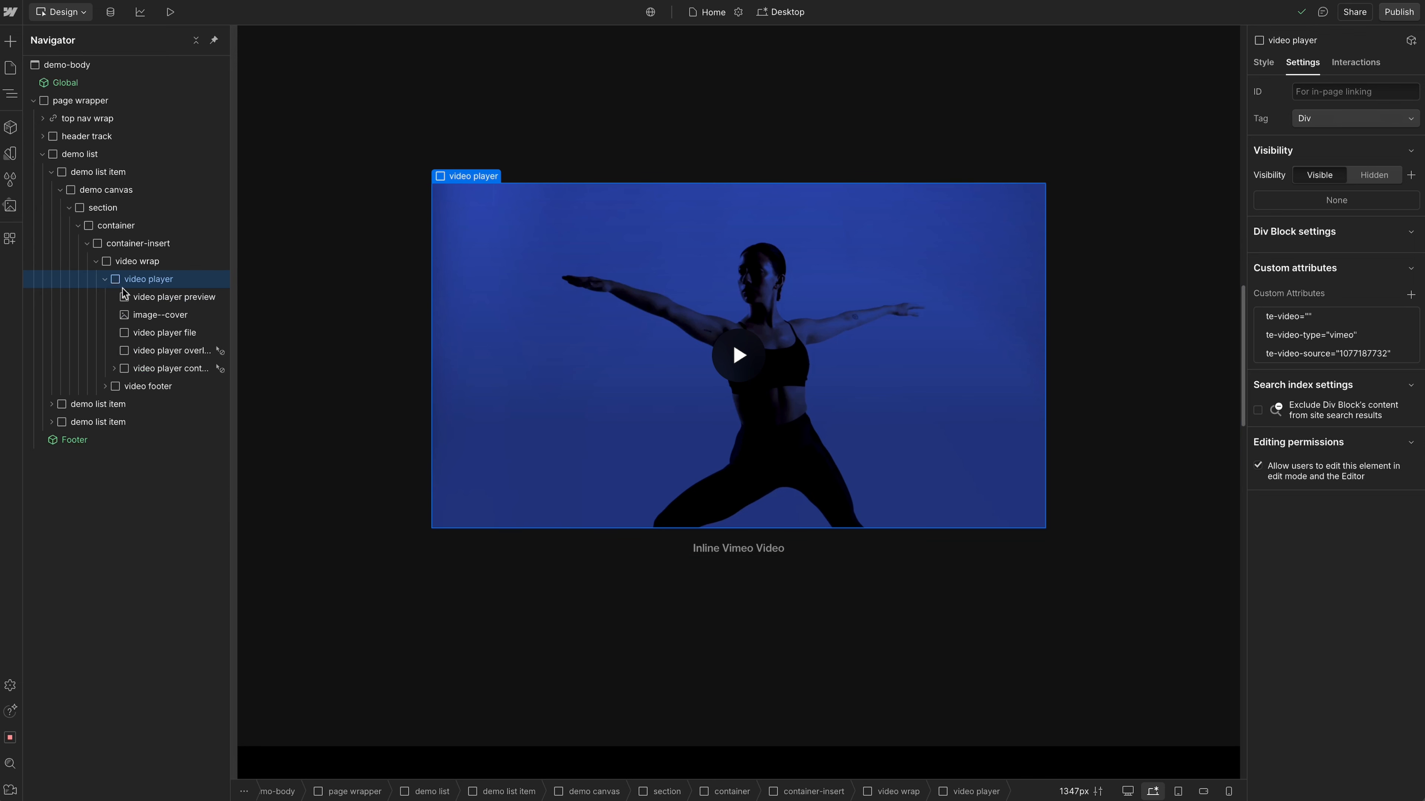
left_click(152, 303)
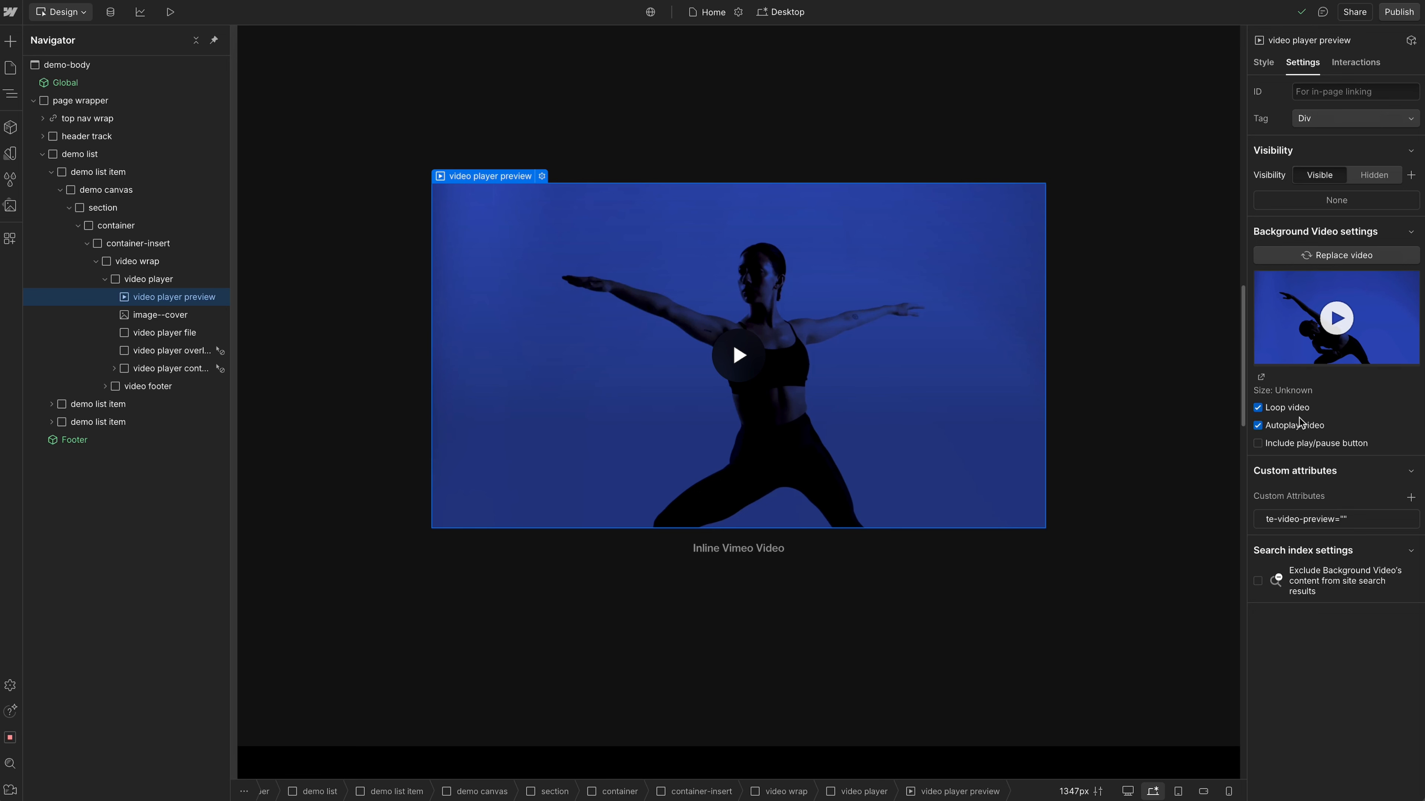
left_click(1311, 527)
left_click_drag(1380, 551, 1300, 550)
left_click(1354, 641)
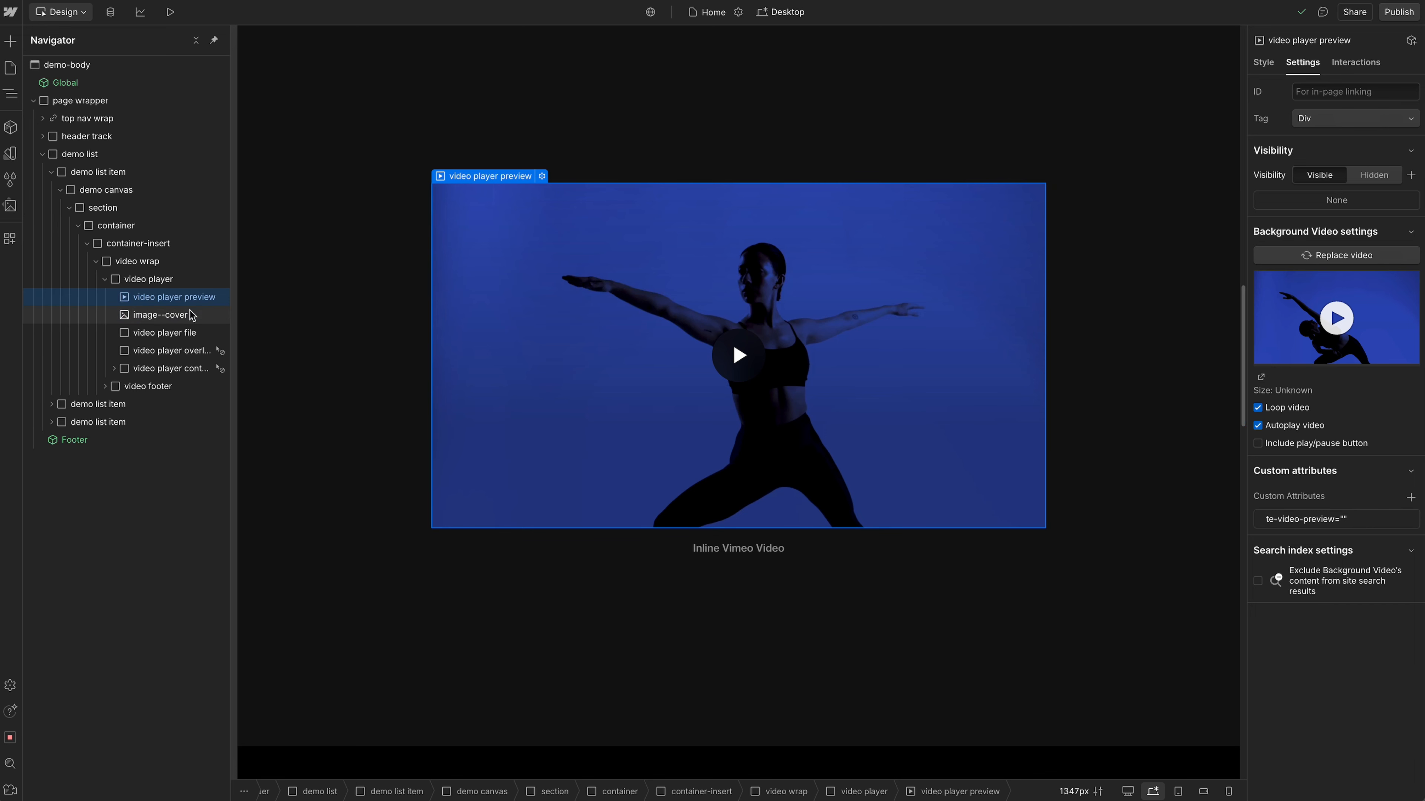
- Look at the image--cover element, delete the video player preview, and undo the deletion
left_click(179, 319)
left_click(174, 299)
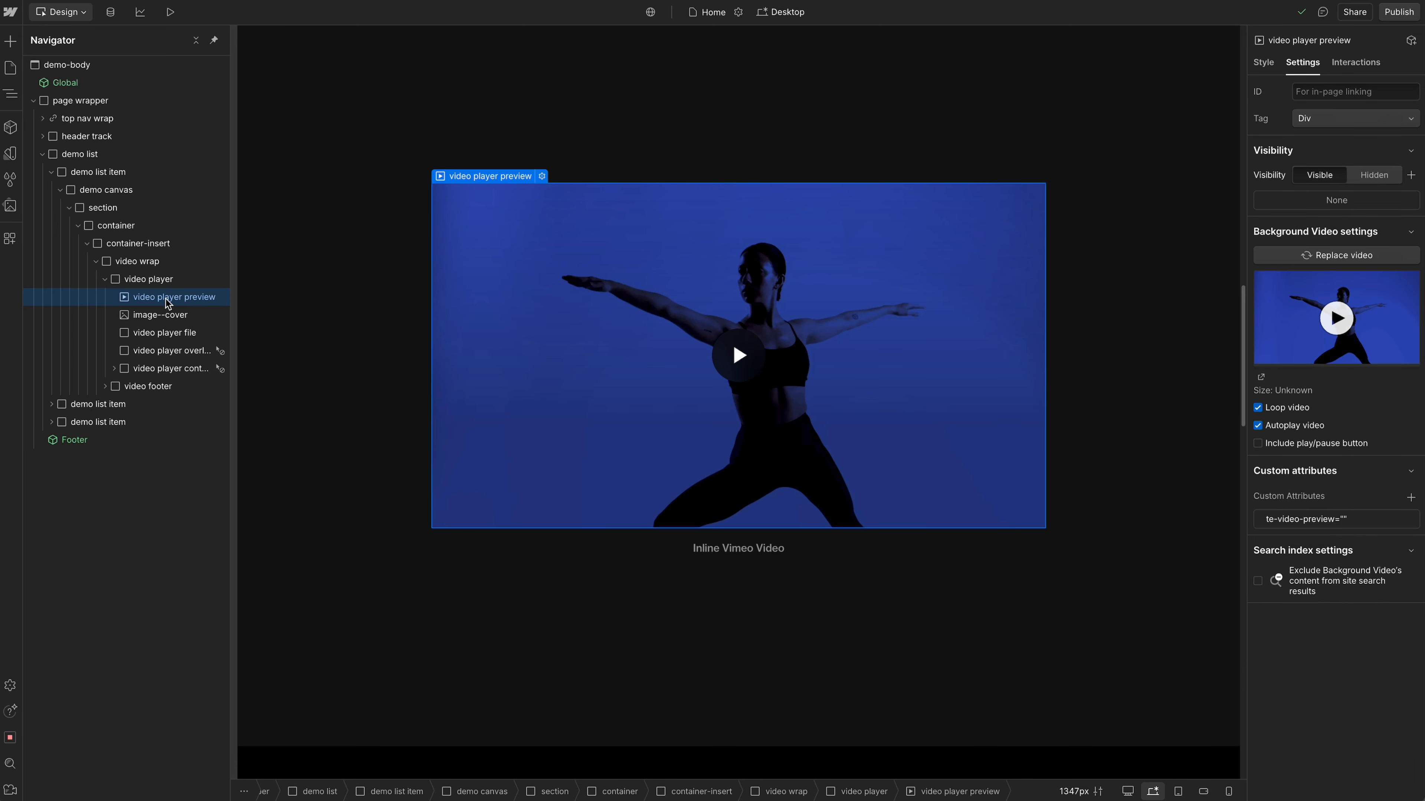
key("Delete")
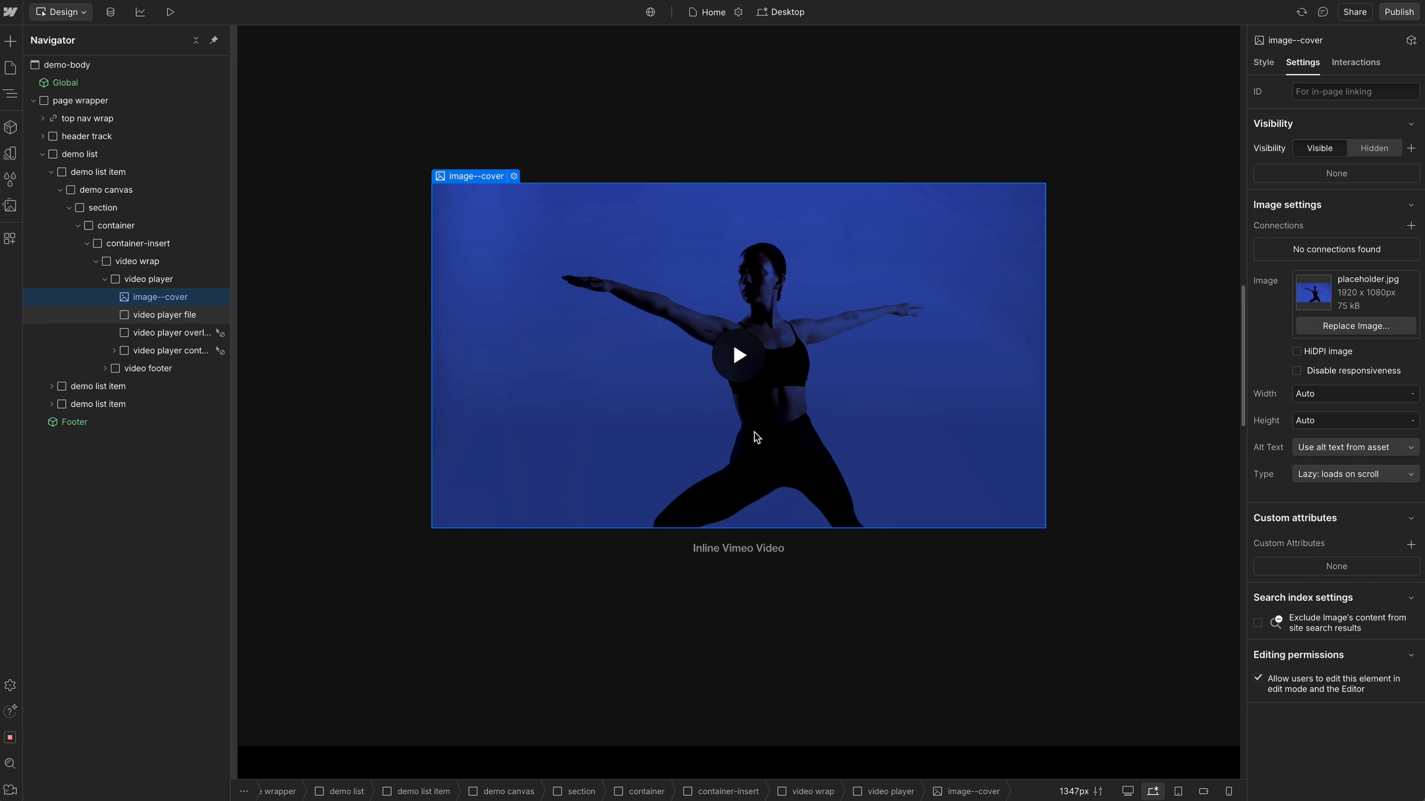
key("ctrl+z")
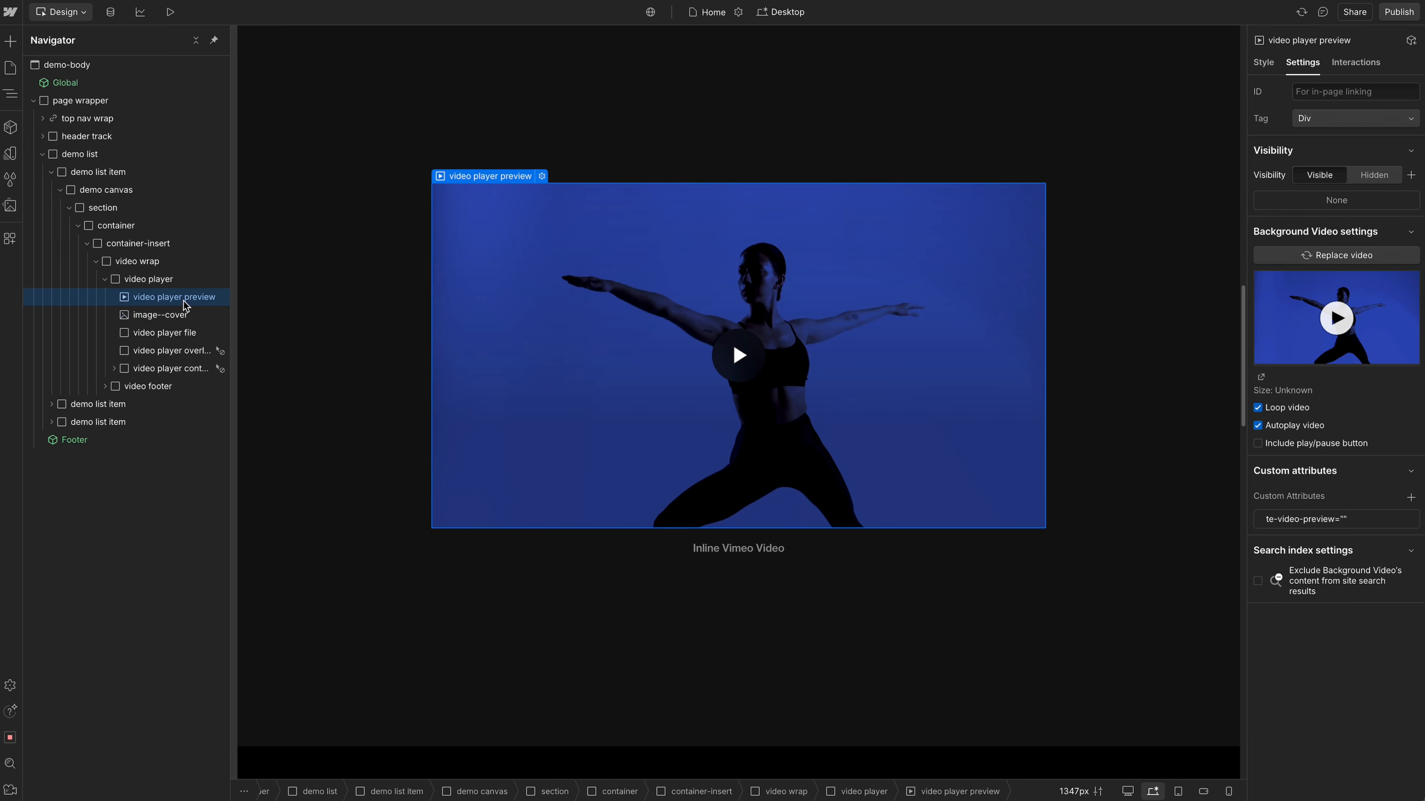
- Inspect the te-video-player custom attribute on the video player file element
left_click(185, 316)
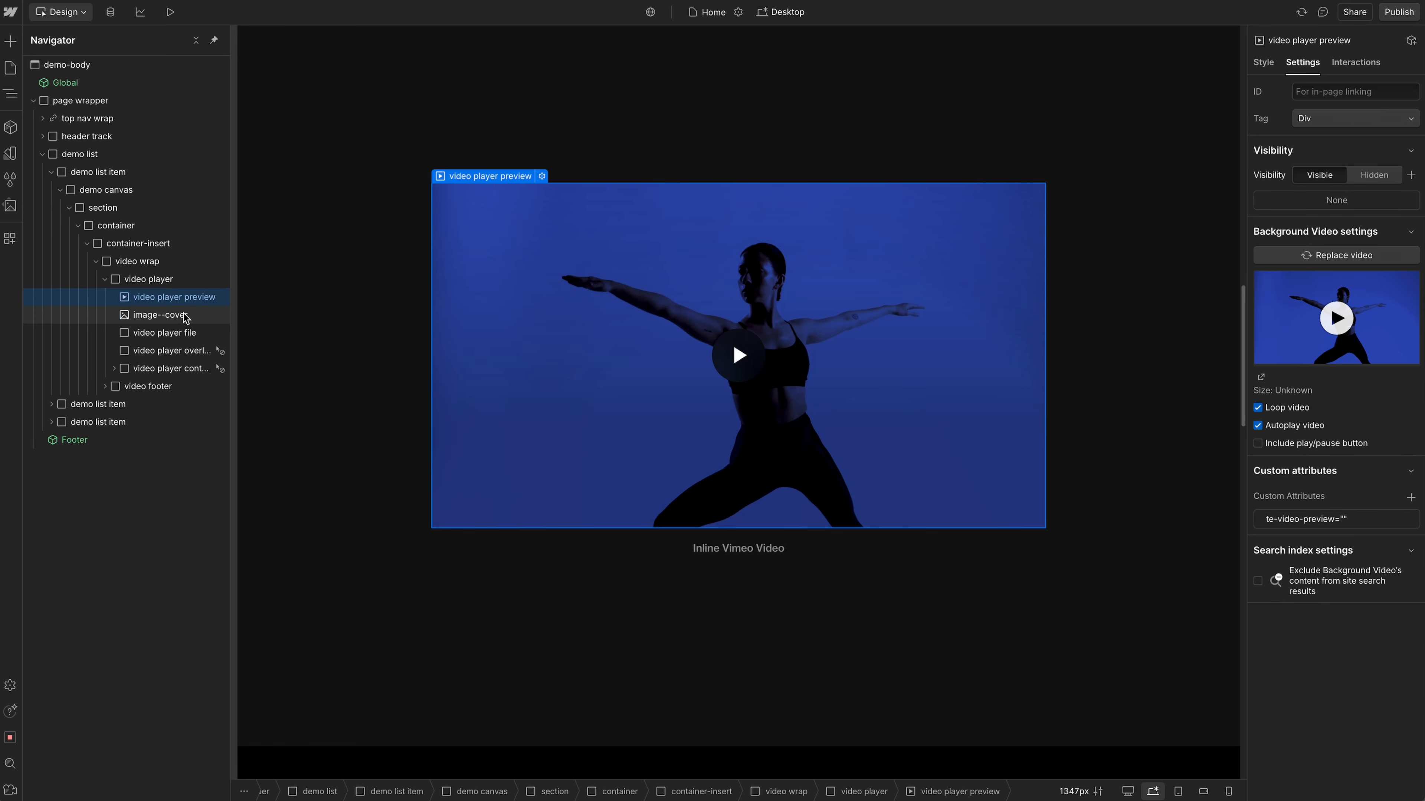
left_click(190, 333)
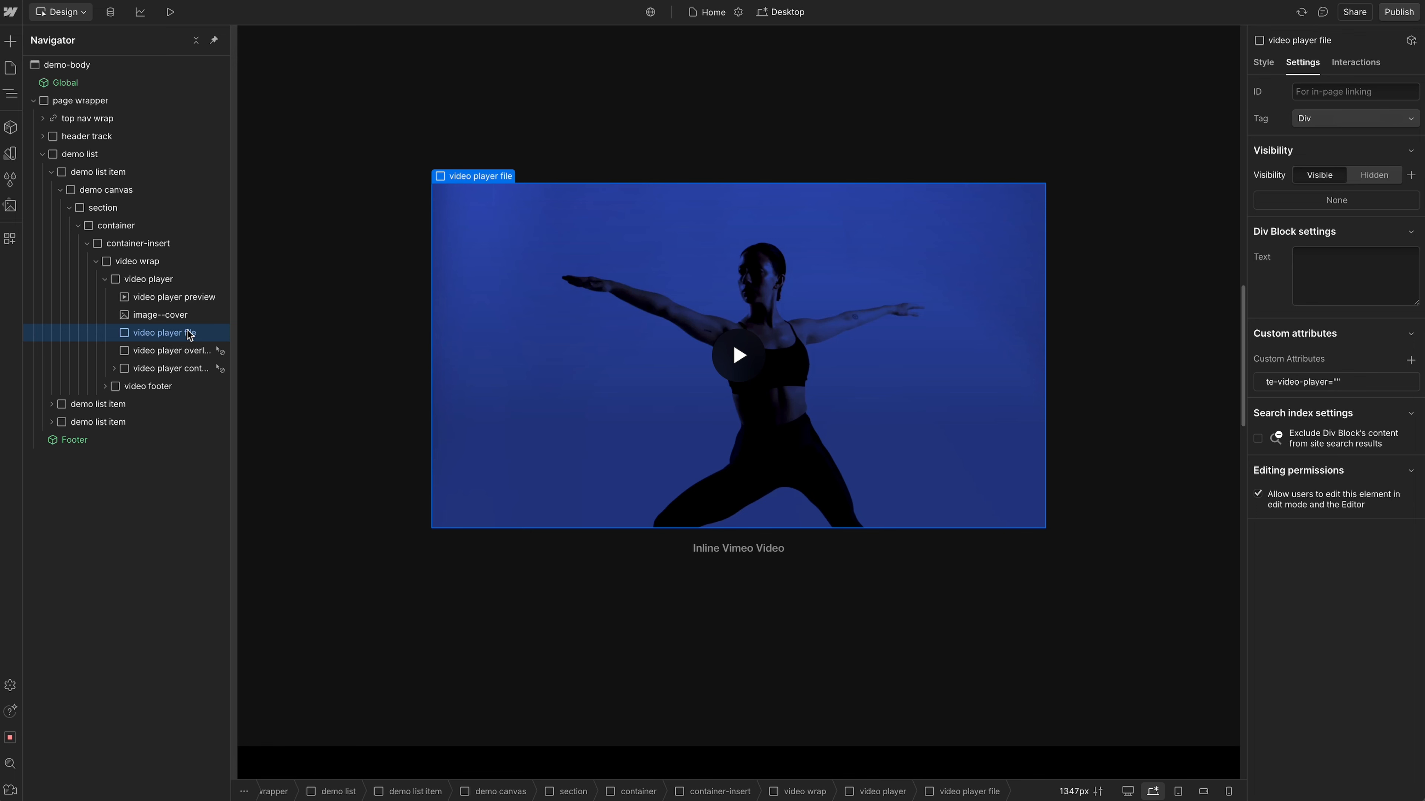
left_click(1274, 384)
left_click_drag(1369, 415, 1291, 415)
left_click(1324, 547)
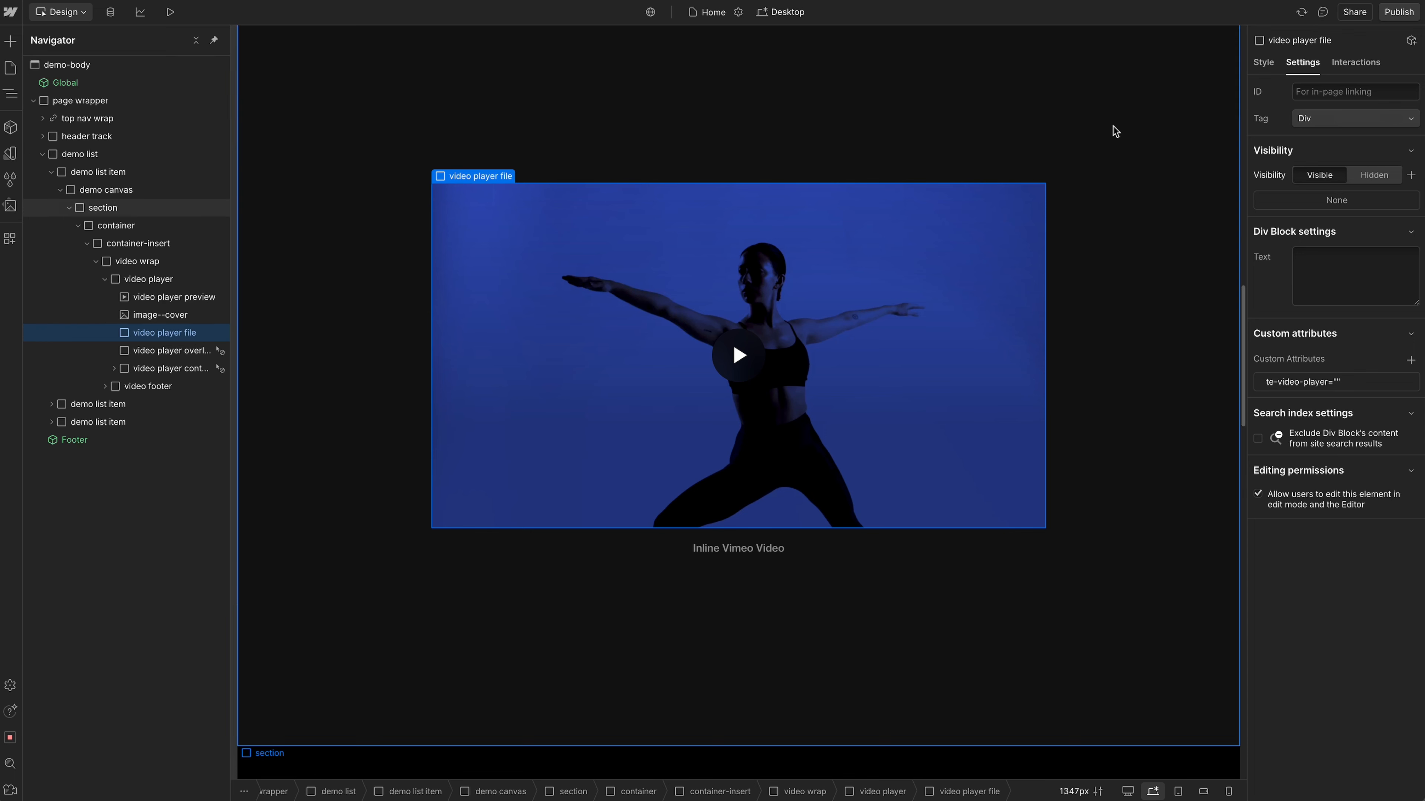
- Review the position styles of the video player file and the aspect ratio among the parent video player's additional size options
left_click(1263, 62)
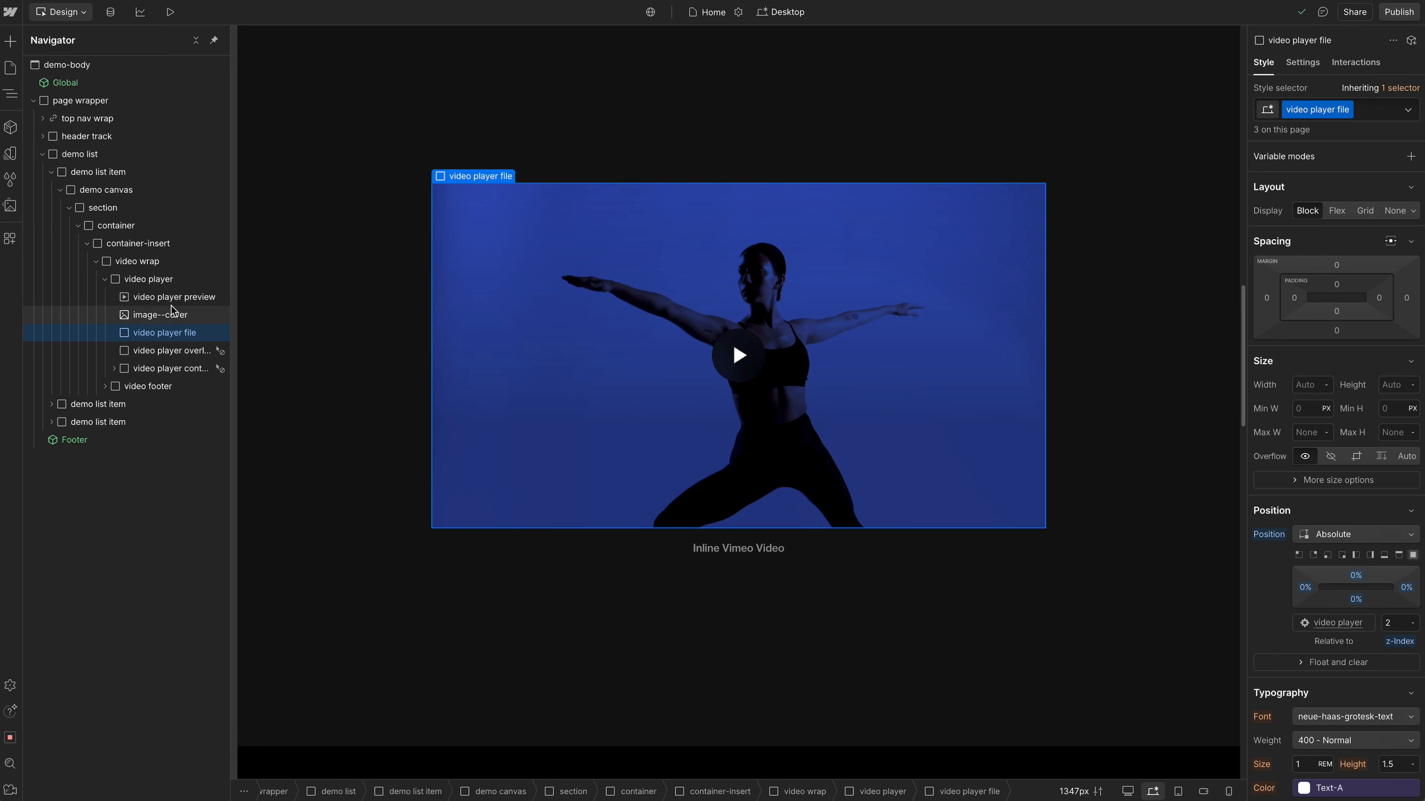
left_click(168, 281)
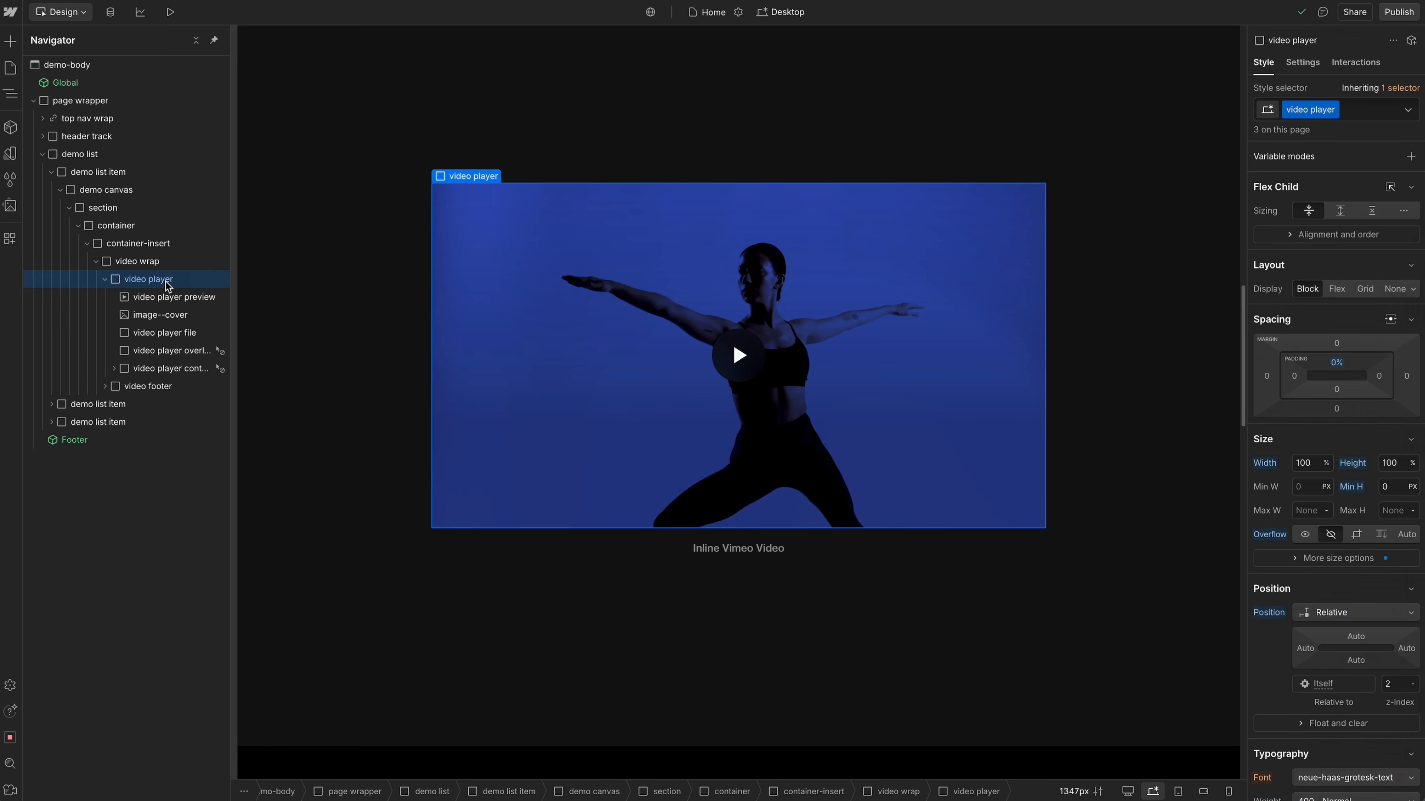
left_click(1345, 559)
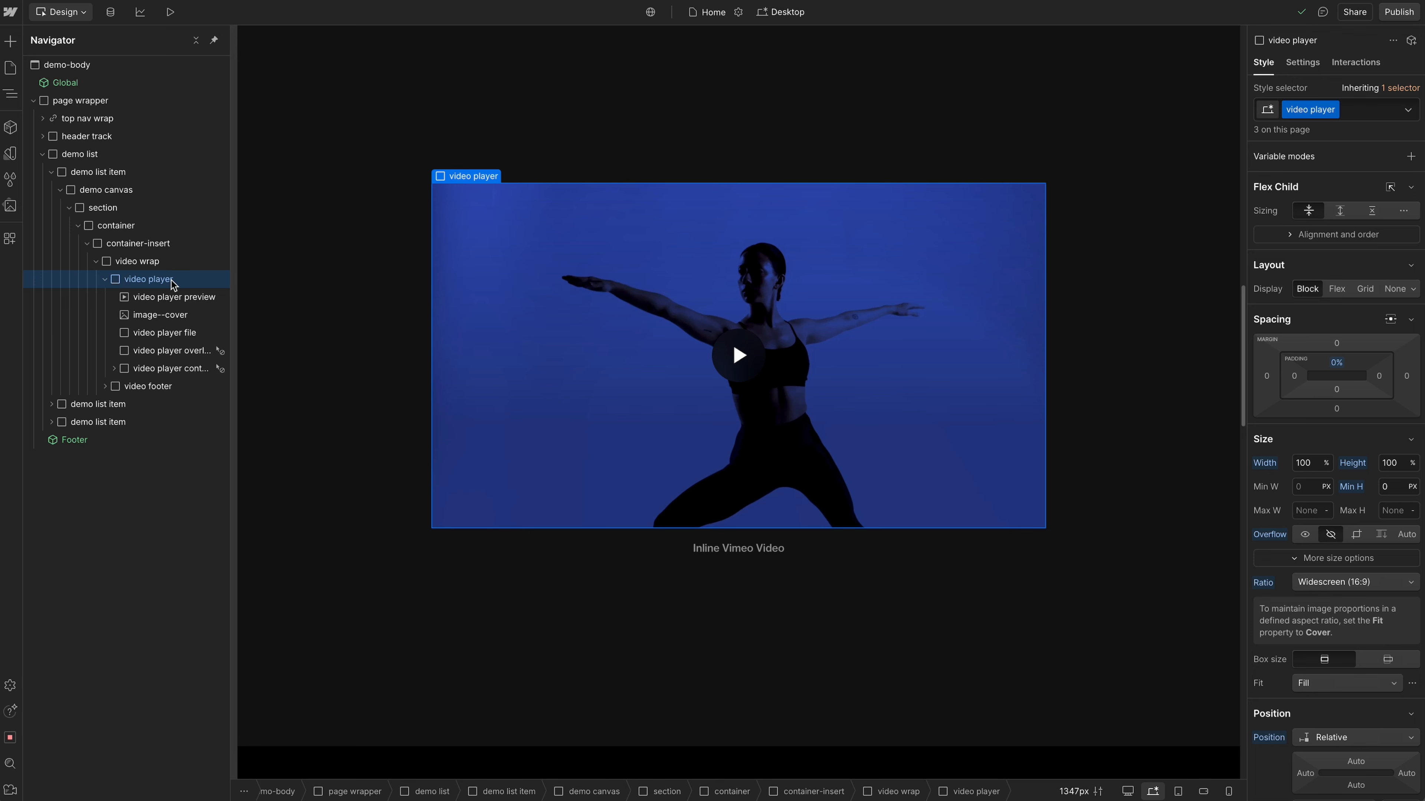
- Examine the video player overlay's styles, toggling its linear gradient background off and on
left_click(175, 353)
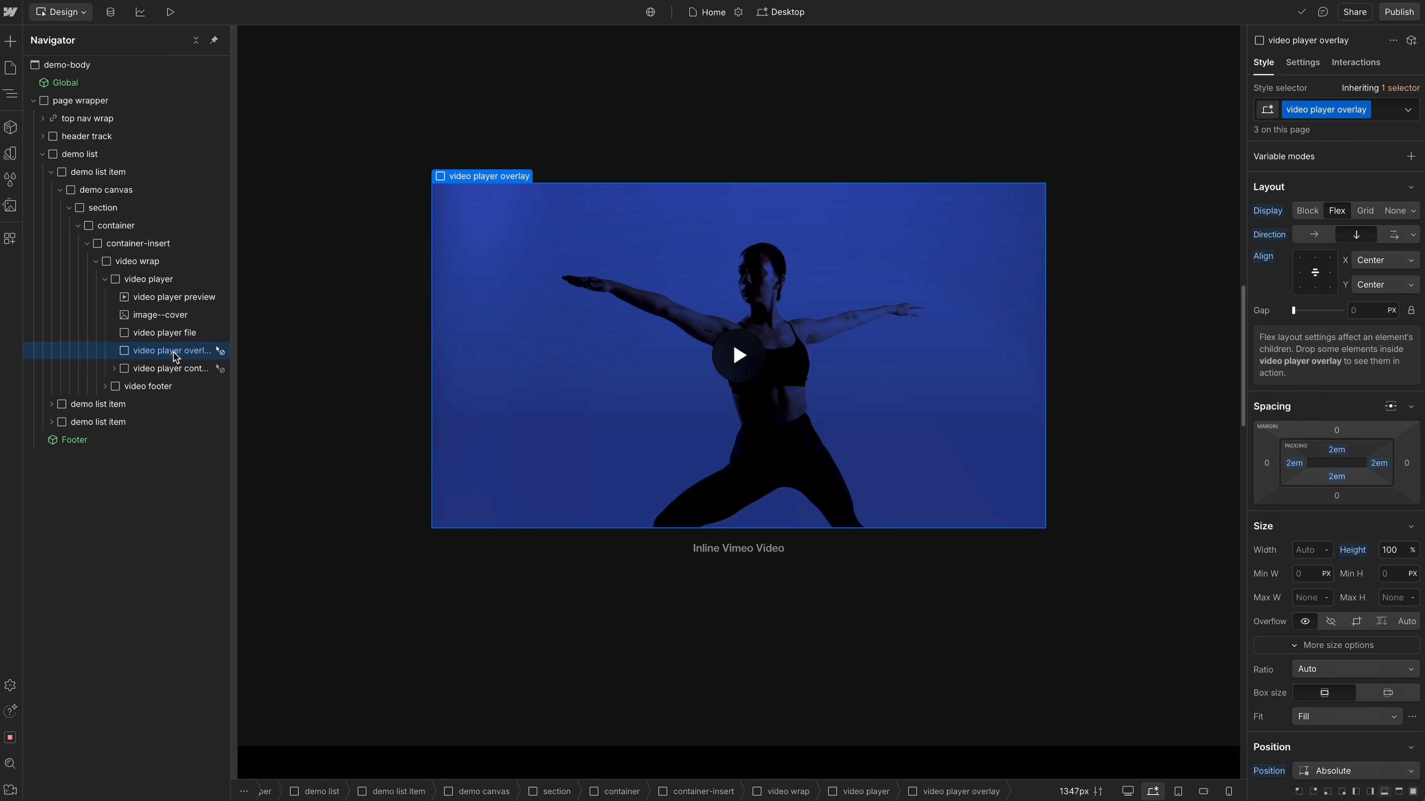
scroll(1314, 539, "down", 10)
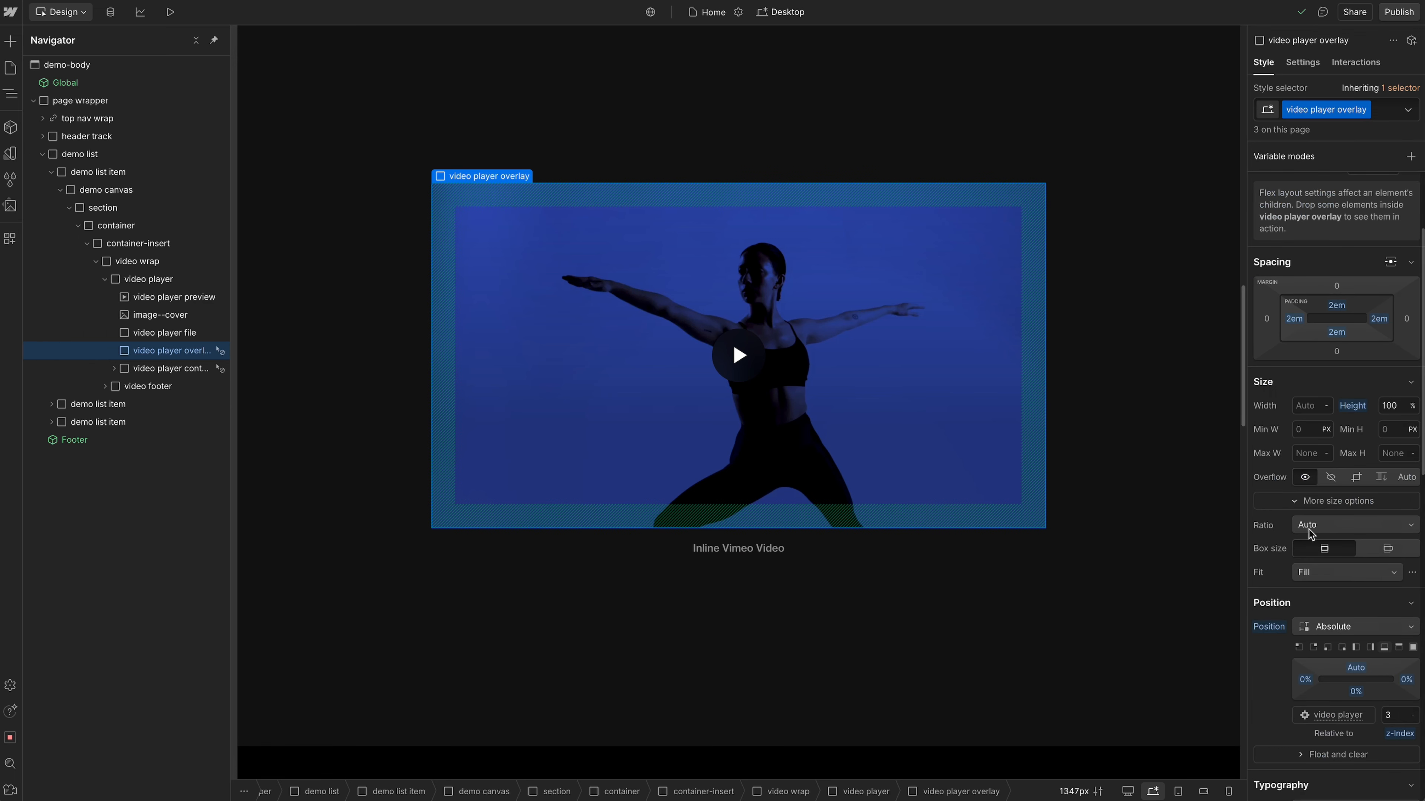
scroll(1315, 547, "down", 1)
left_click(1315, 636)
left_click(1324, 638)
left_click(1388, 637)
left_click(1389, 638)
left_click(1389, 638)
left_click(1389, 638)
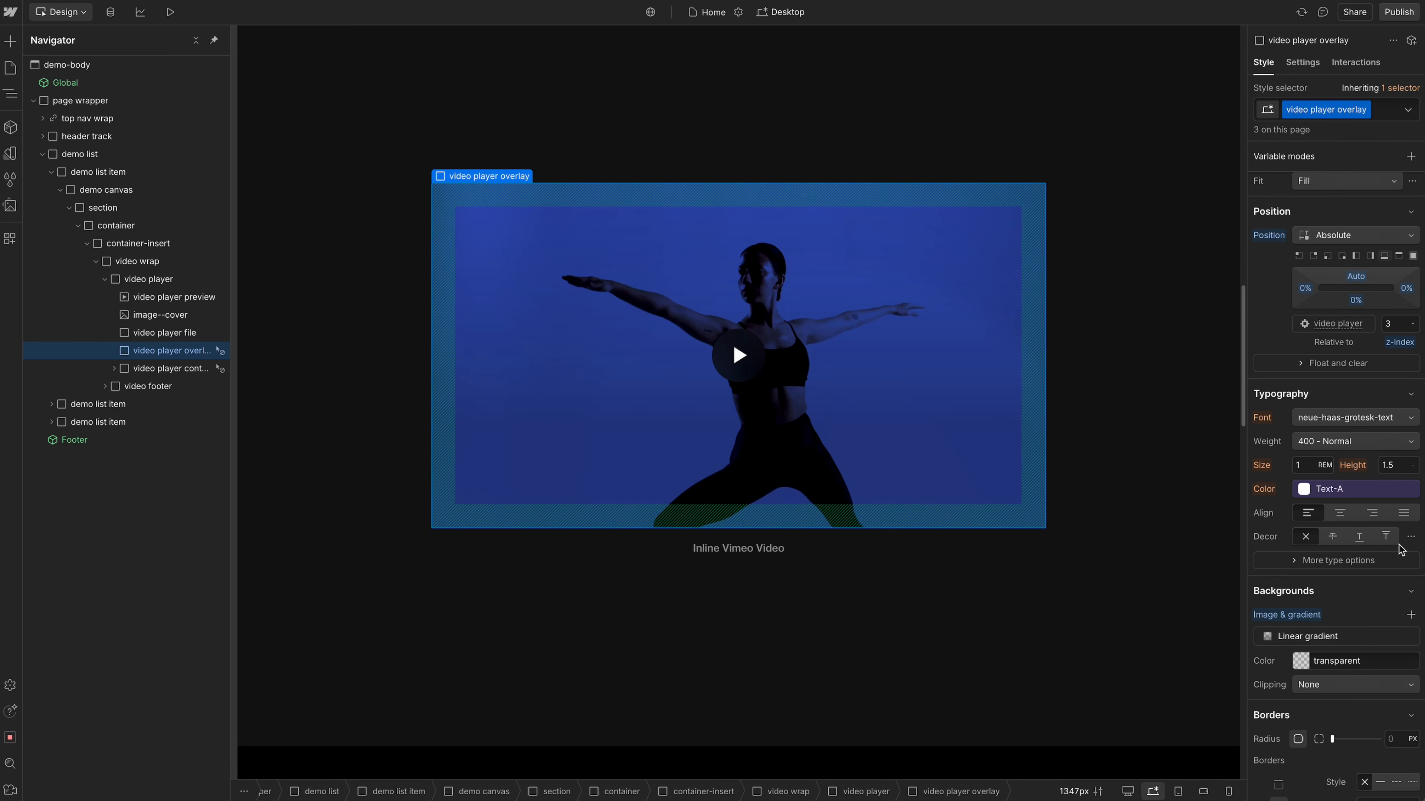
- Expand the video player content and inspect the te-video-play-button attribute on its video player icon shell
left_click(173, 371)
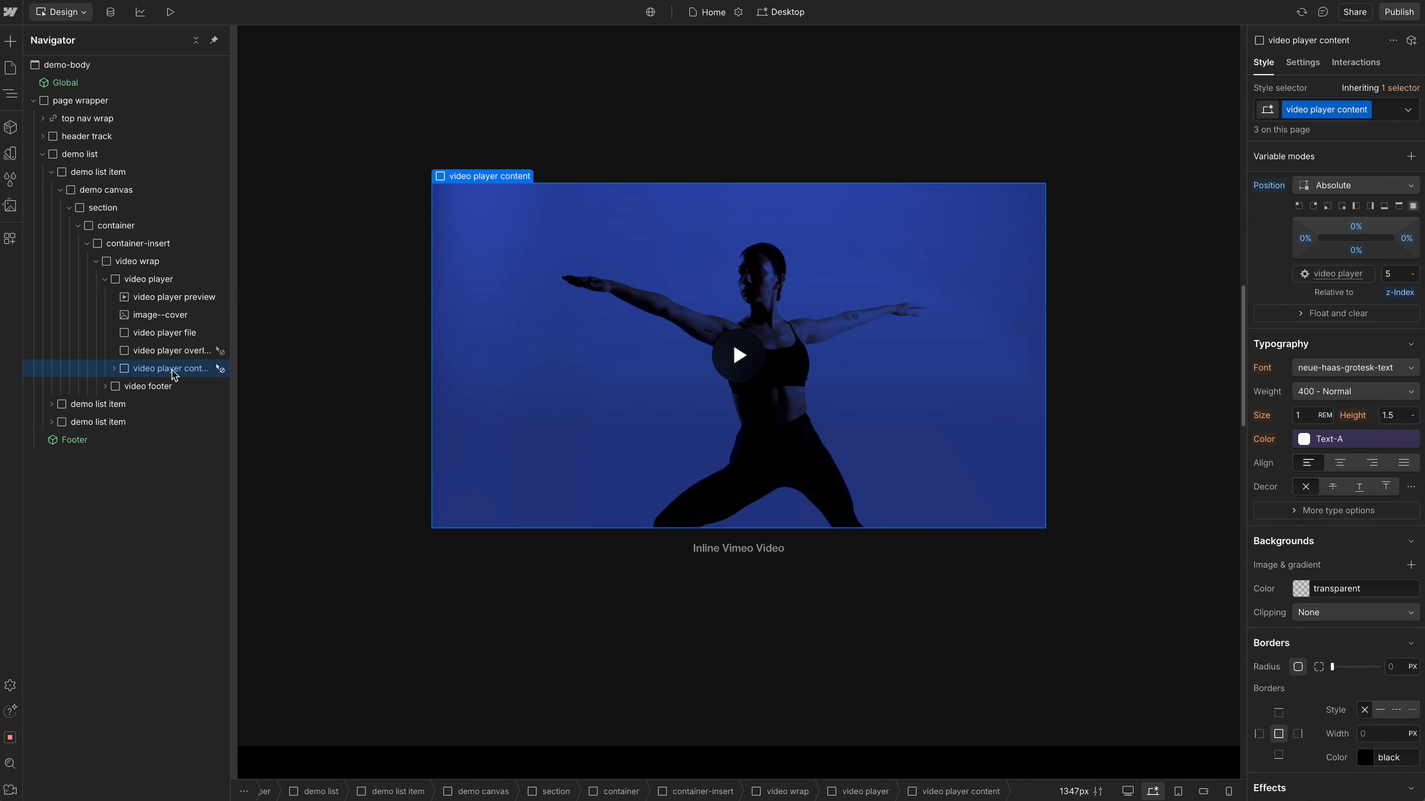
key("d")
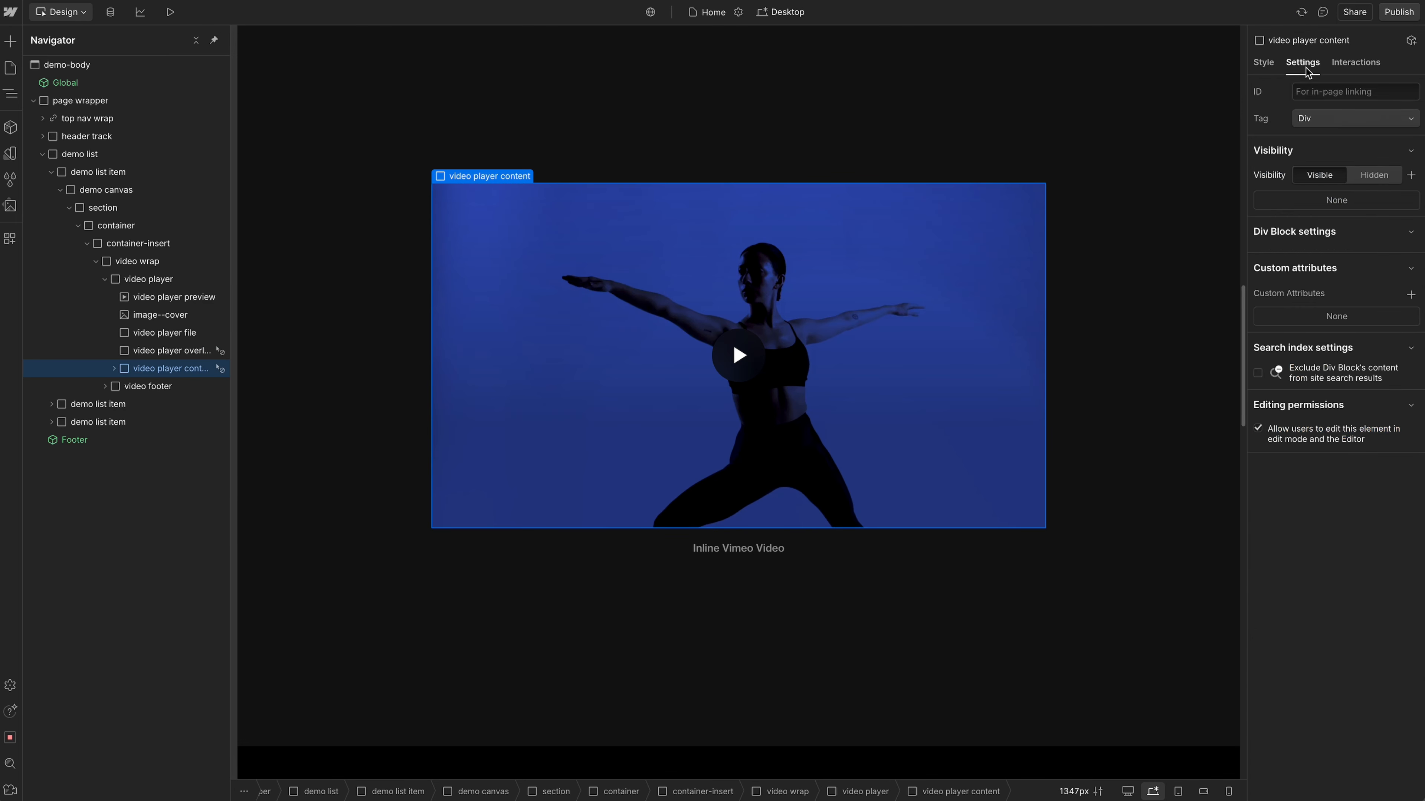
left_click(114, 369)
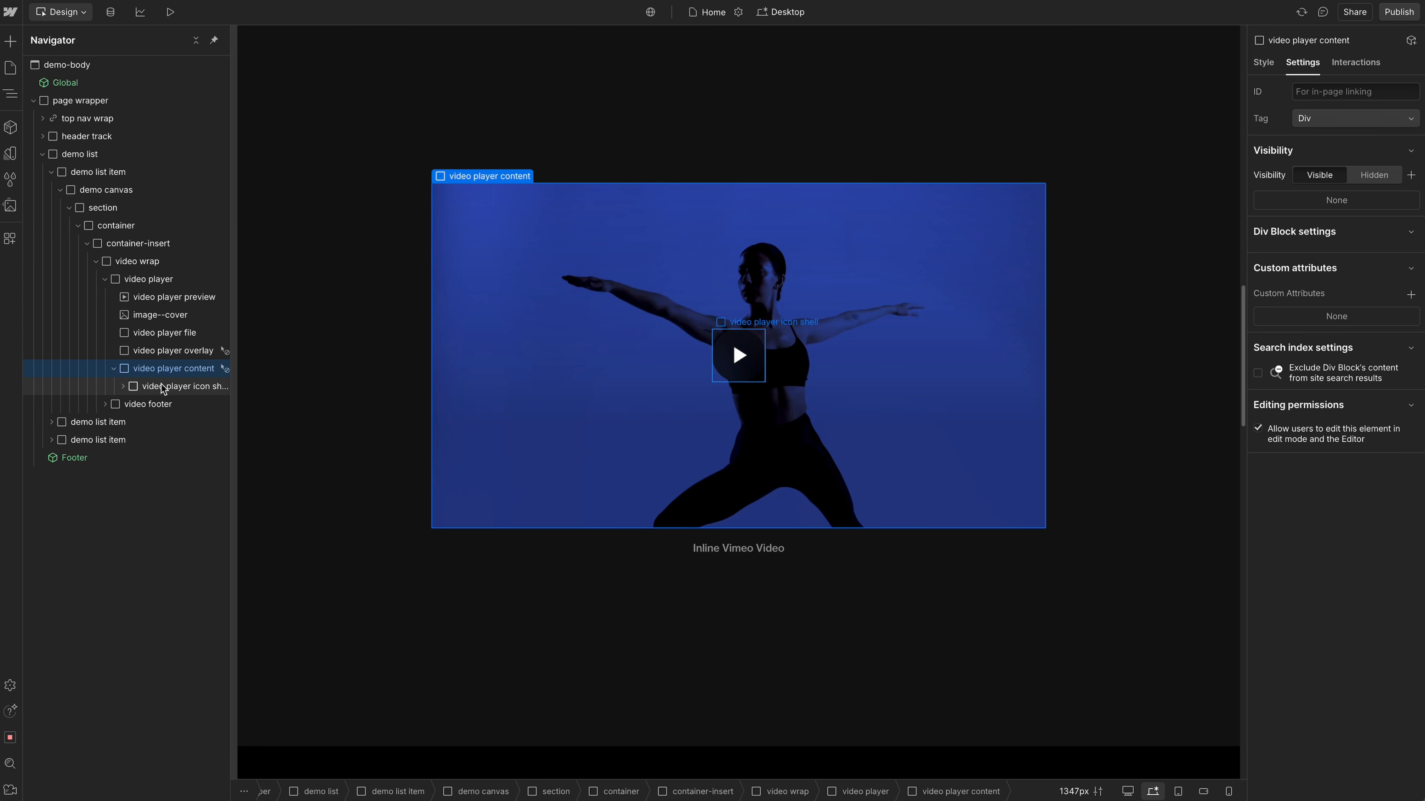
left_click(174, 388)
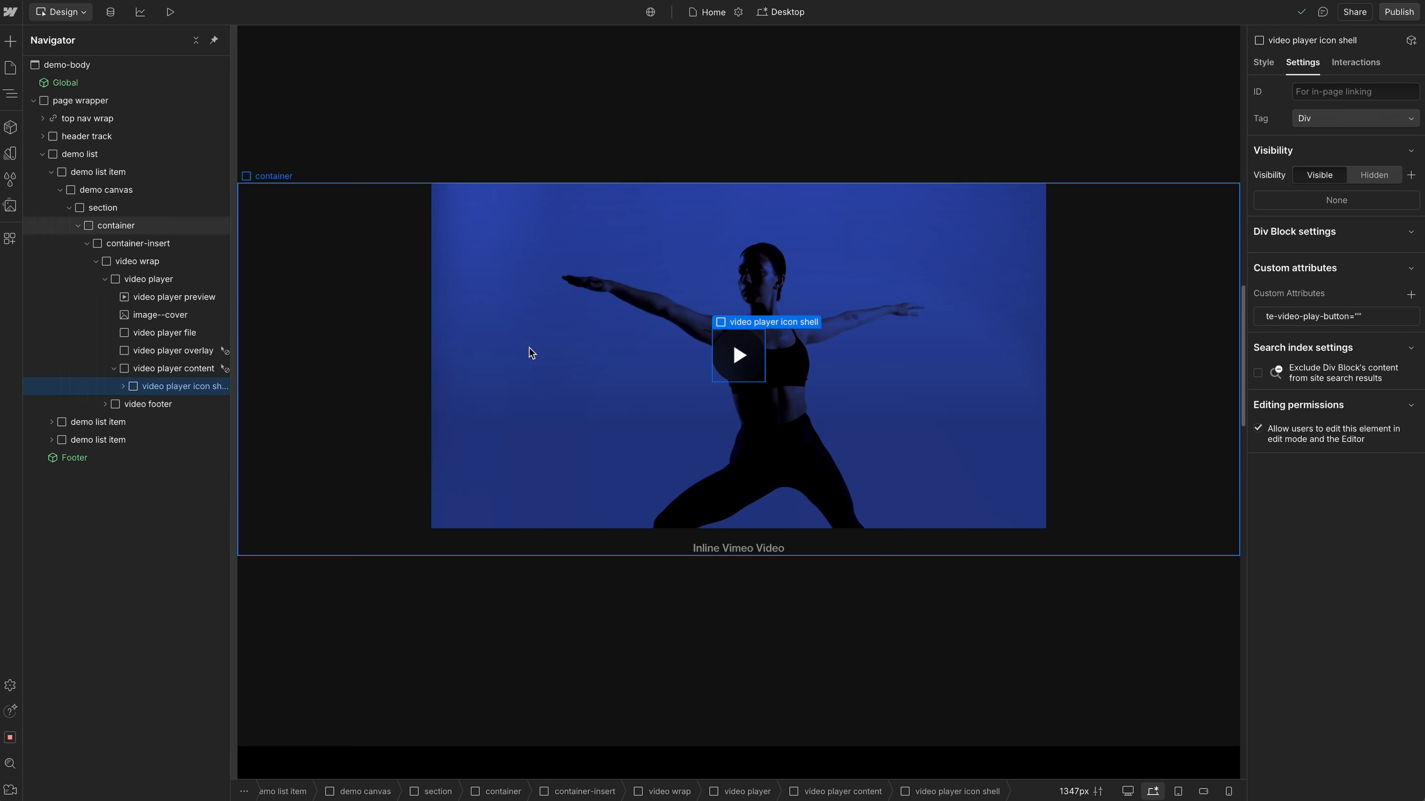
left_click(1309, 325)
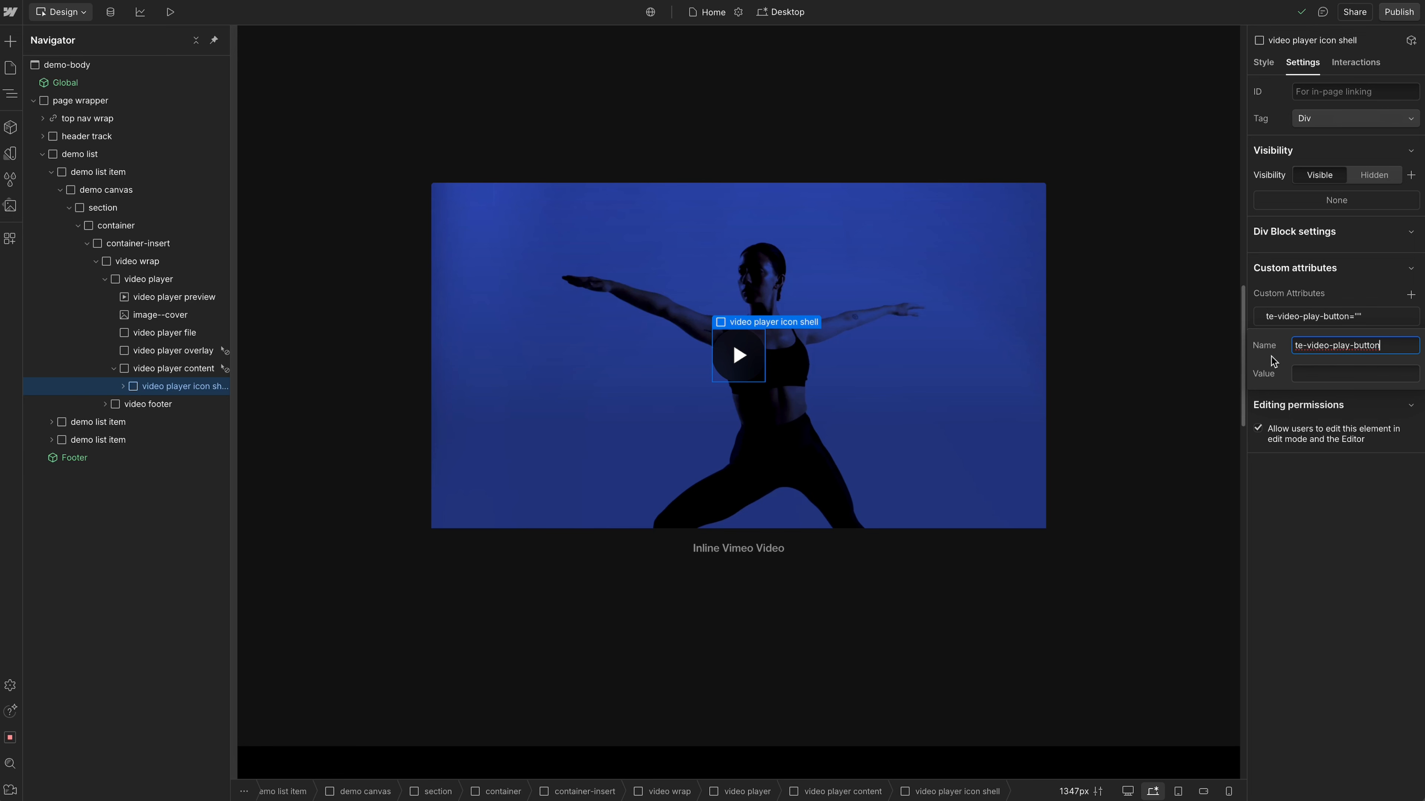
left_click_drag(1390, 345, 1278, 346)
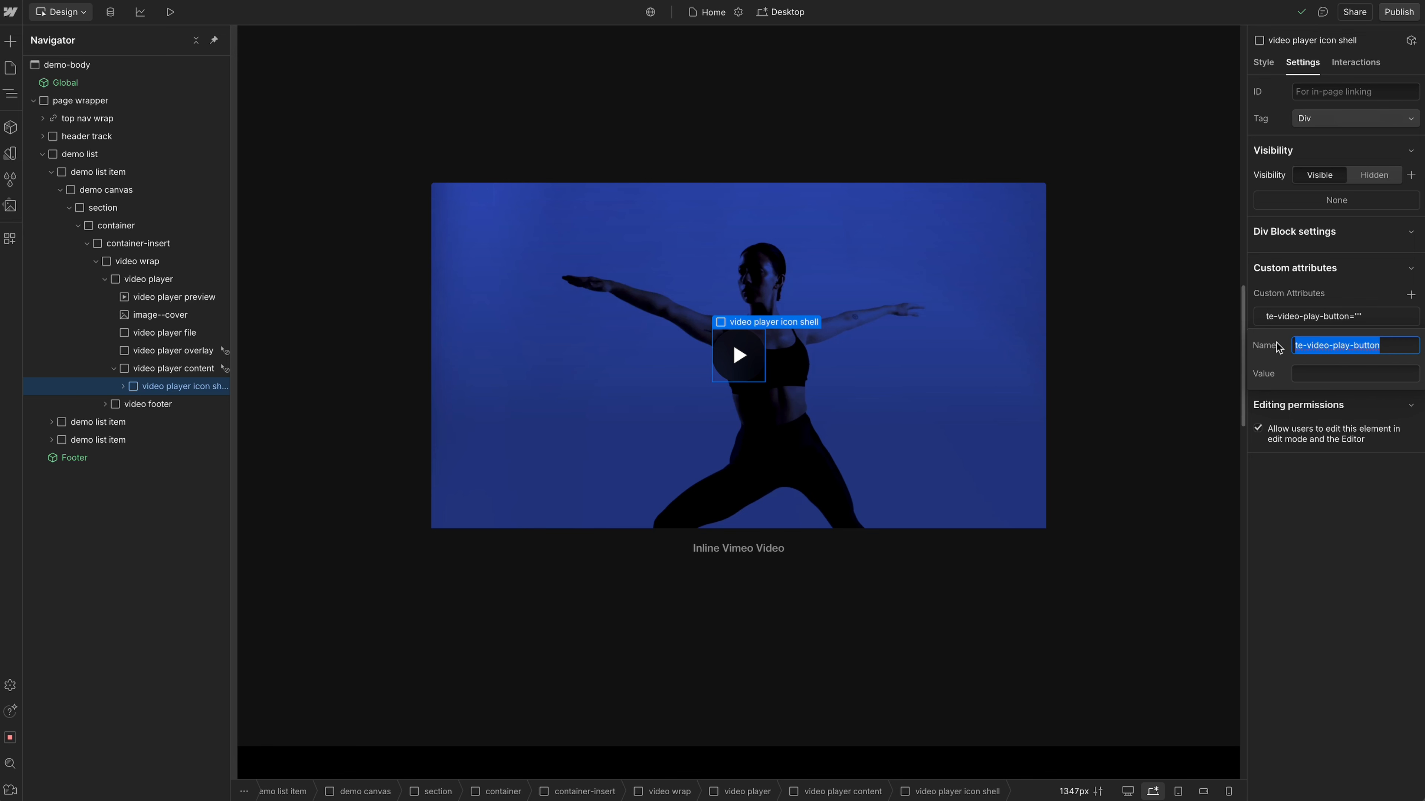
left_click(1334, 344)
left_click(1349, 481)
- Select the video player of the Inline Youtube Video section and collapse its child elements
left_click(601, 321)
scroll(1051, 470, "down", 1)
scroll(1054, 474, "down", 10)
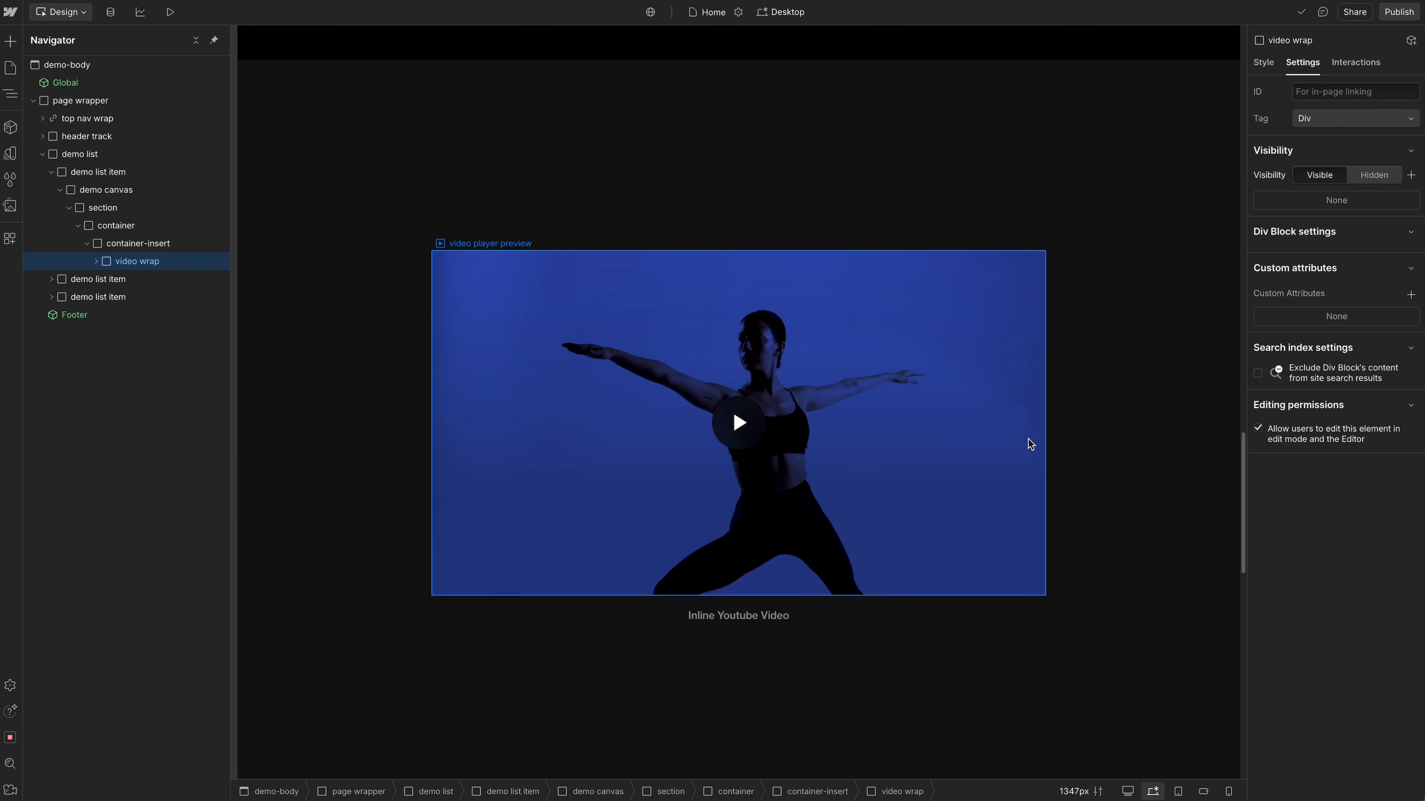
left_click(579, 306)
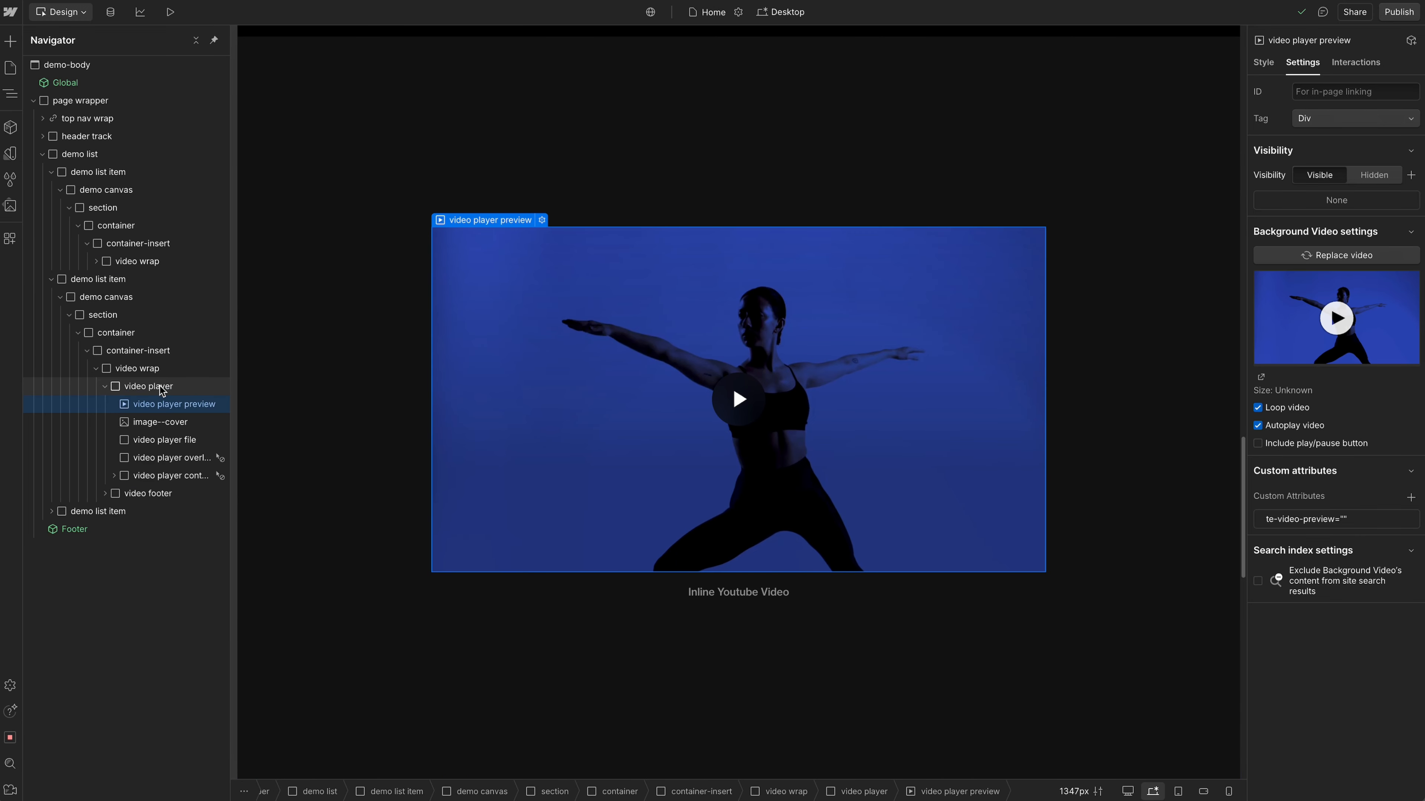
left_click(107, 389)
left_click(105, 387)
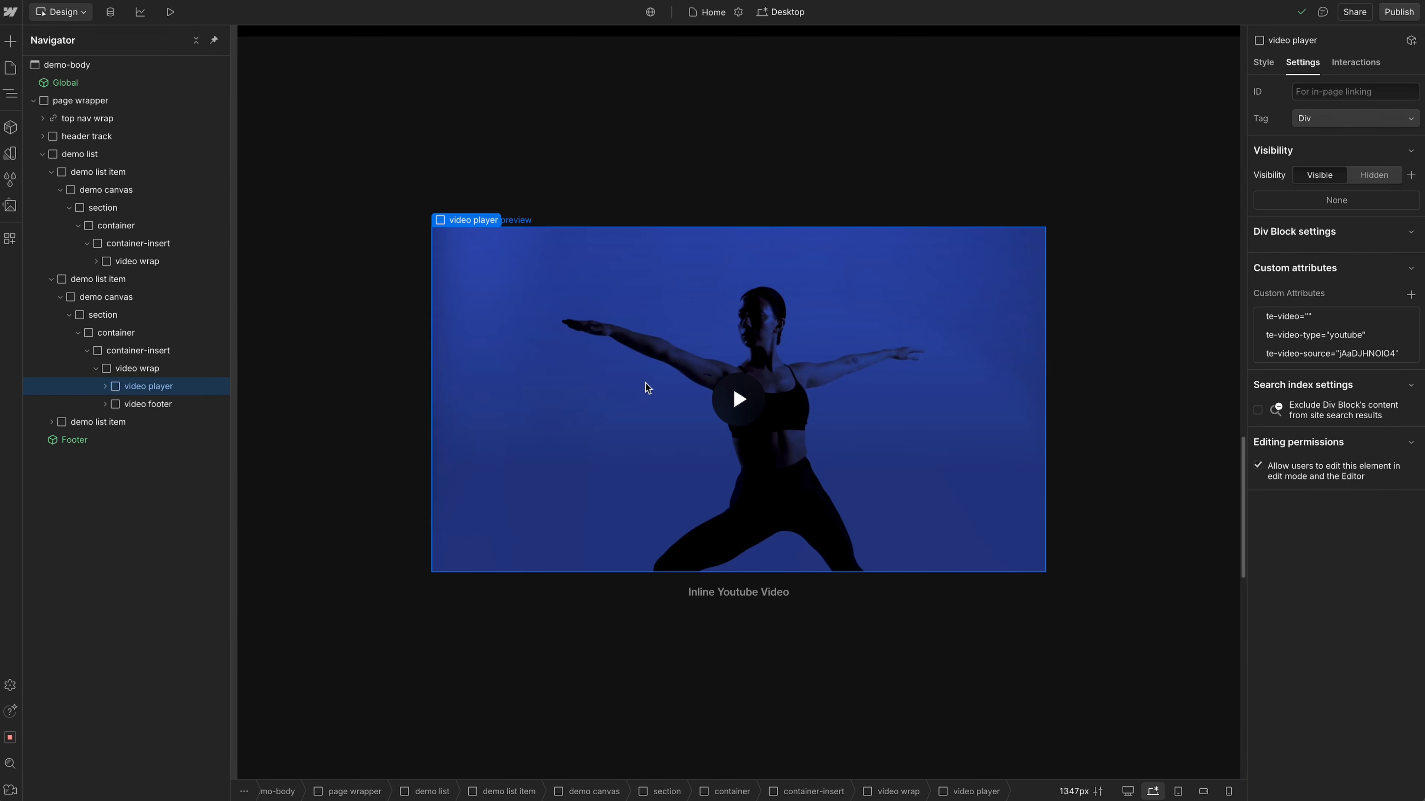
- Inspect the te-video-type and te-video-source attributes of the YouTube video player
left_click(1332, 335)
left_click_drag(1351, 391, 1283, 420)
left_click(1368, 521)
left_click(1346, 360)
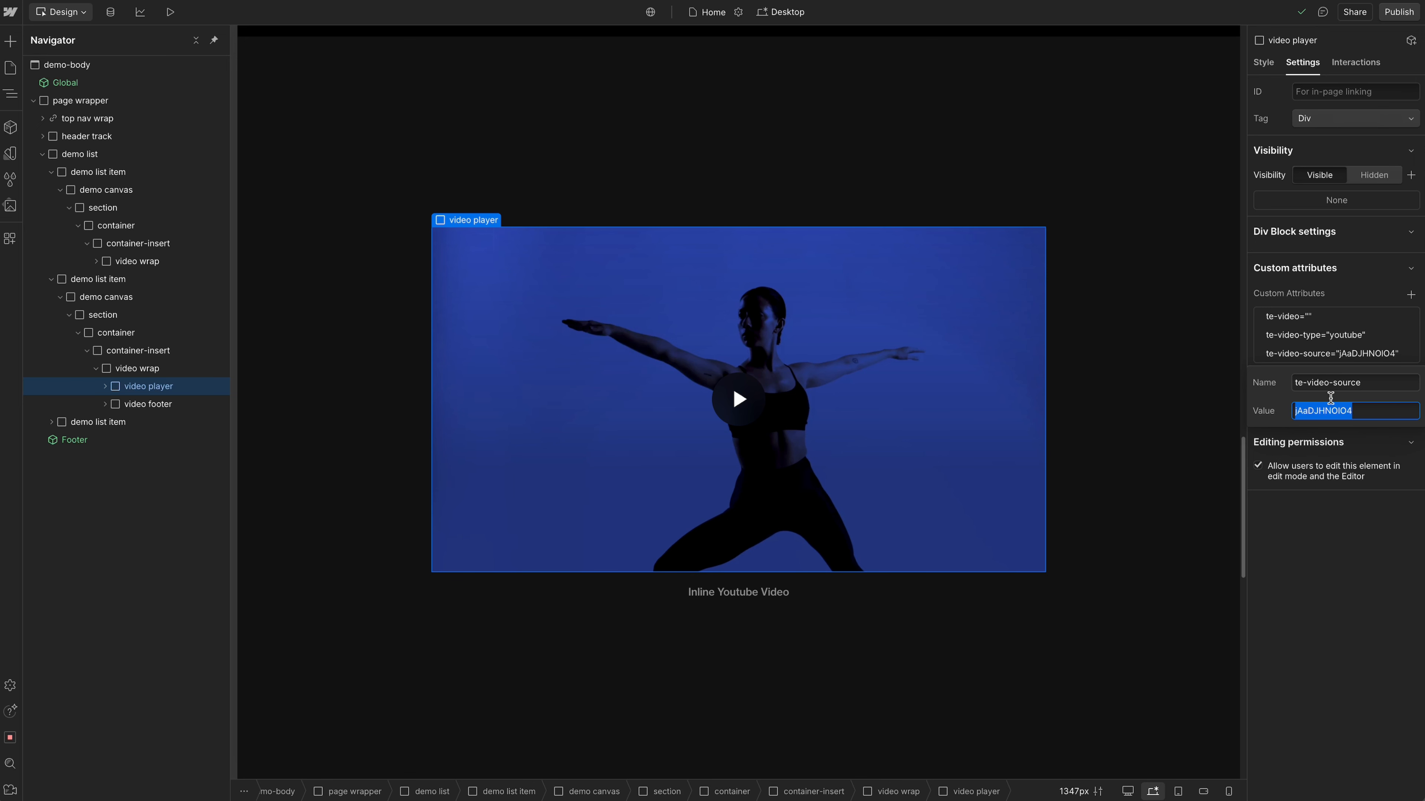
left_click(1351, 540)
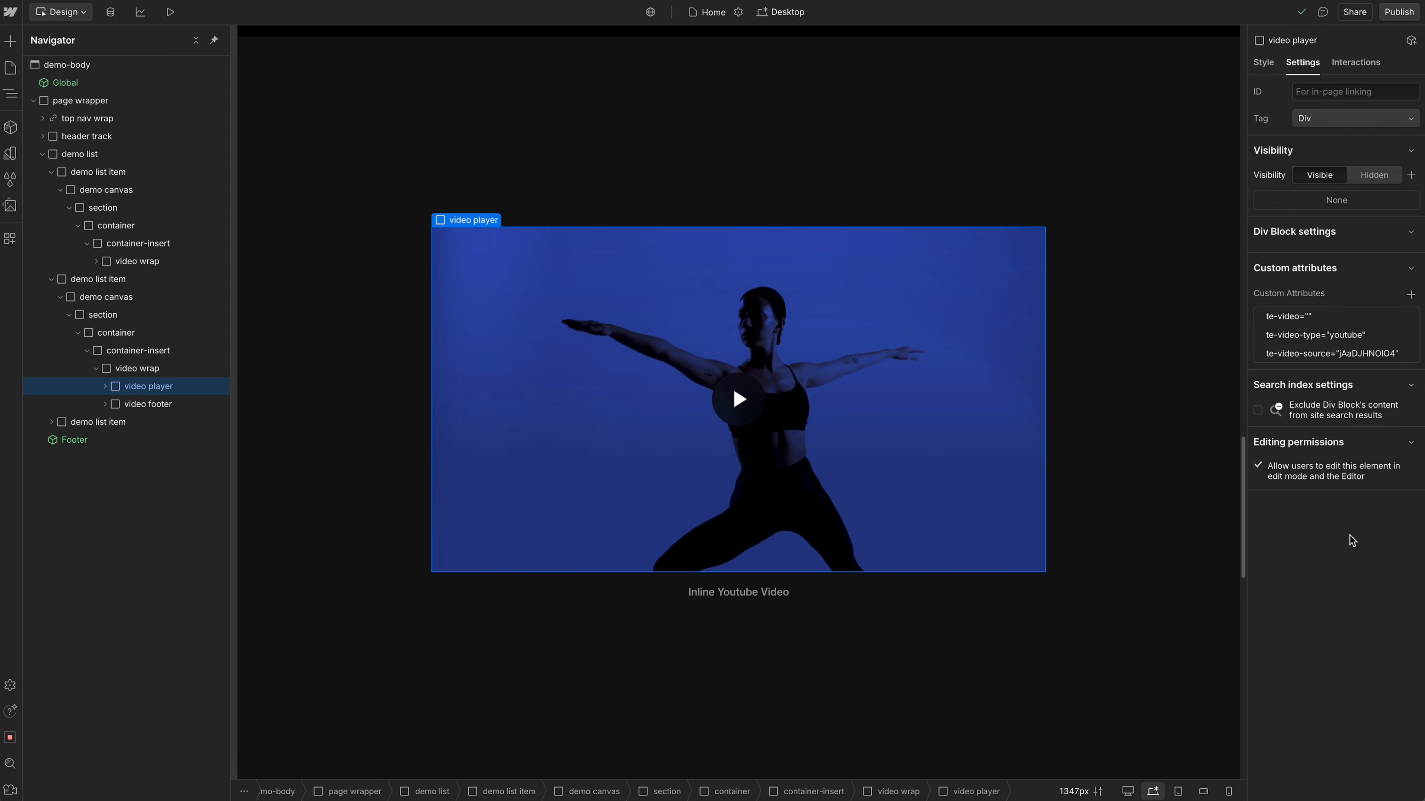
- Select the video player of the Inline HTML Video section and inspect its te-video-type attribute
scroll(750, 474, "down", 10)
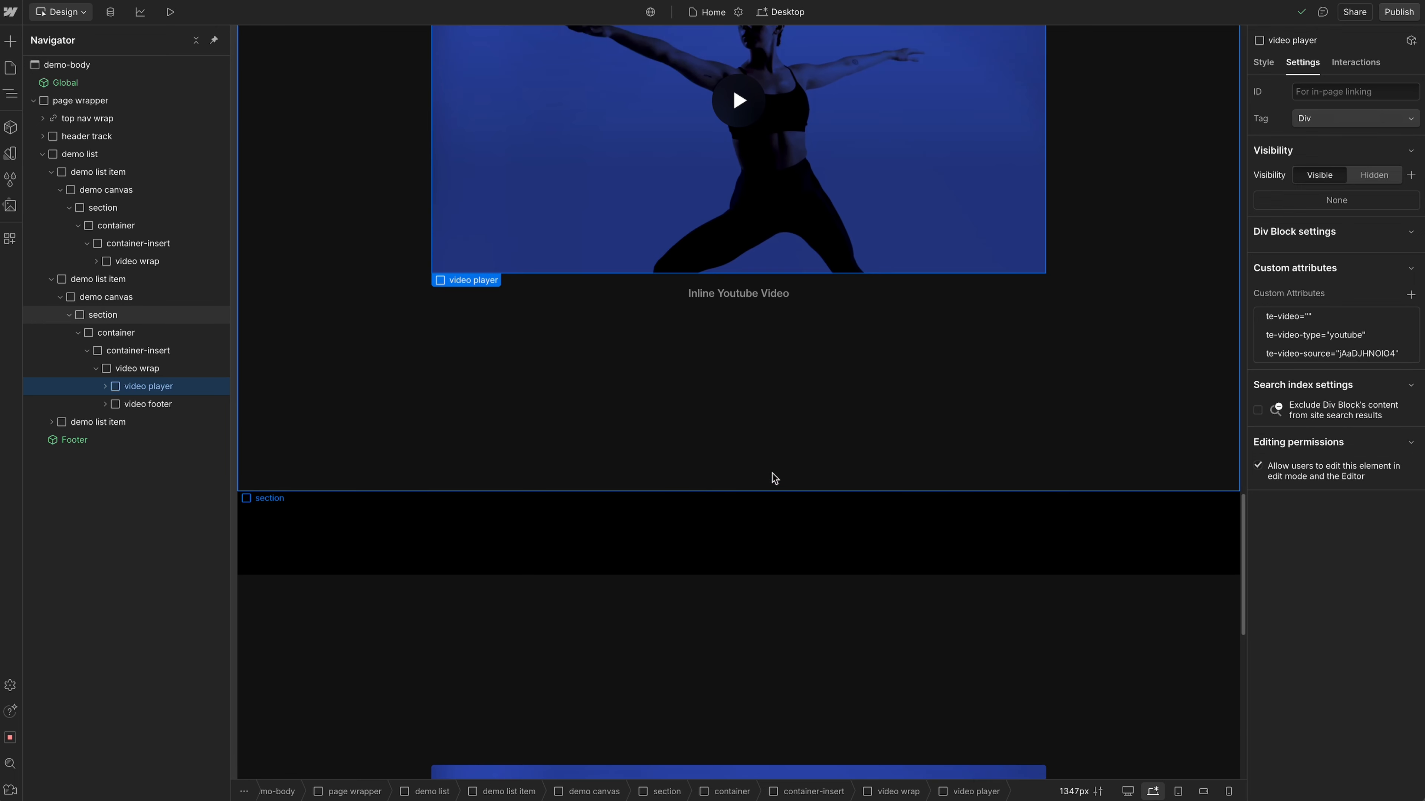
scroll(879, 390, "down", 2)
left_click(879, 374)
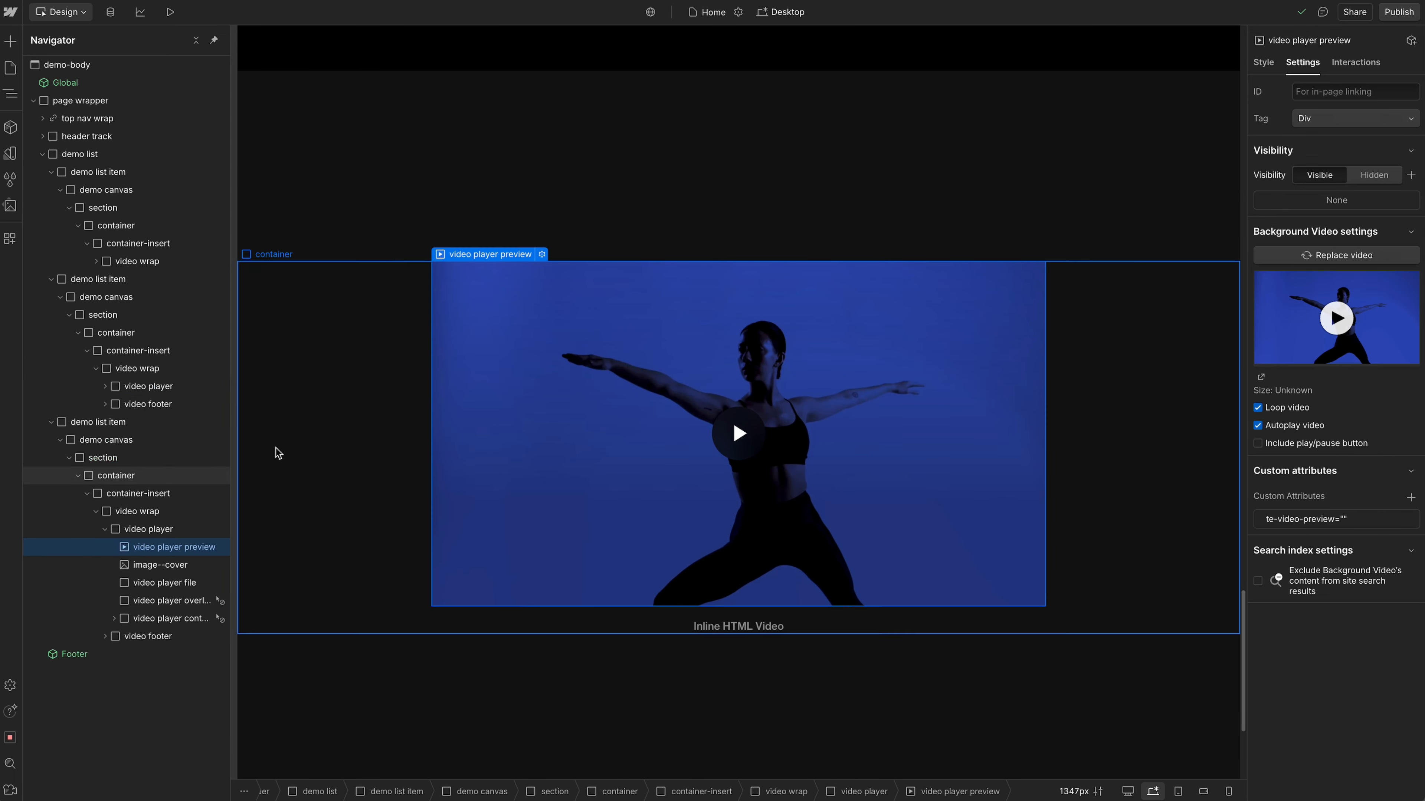
left_click(148, 529)
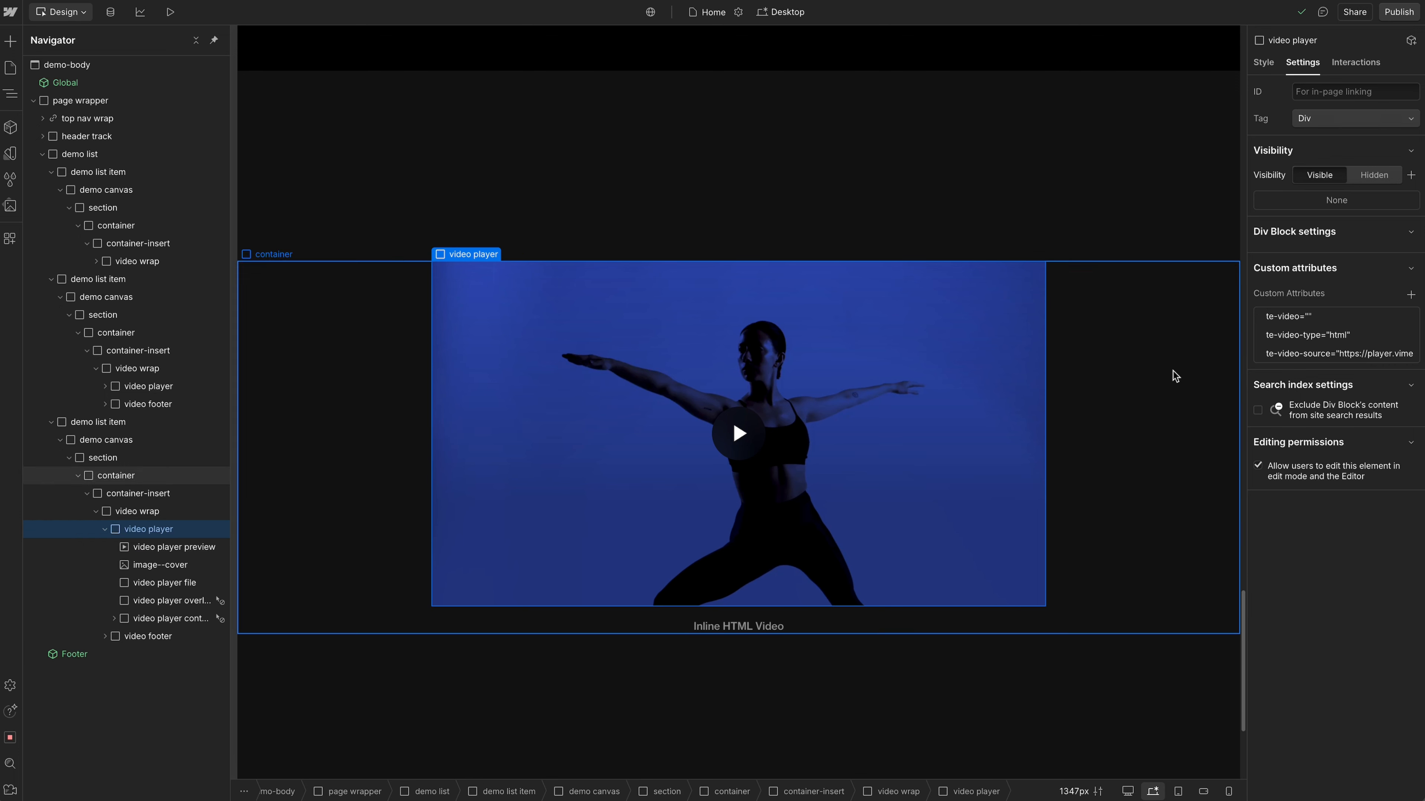
left_click(1296, 336)
double_click(1315, 391)
left_click(1359, 513)
- Copy the HTML video player's te-video-source URL and open it in a new browser tab
left_click(1344, 355)
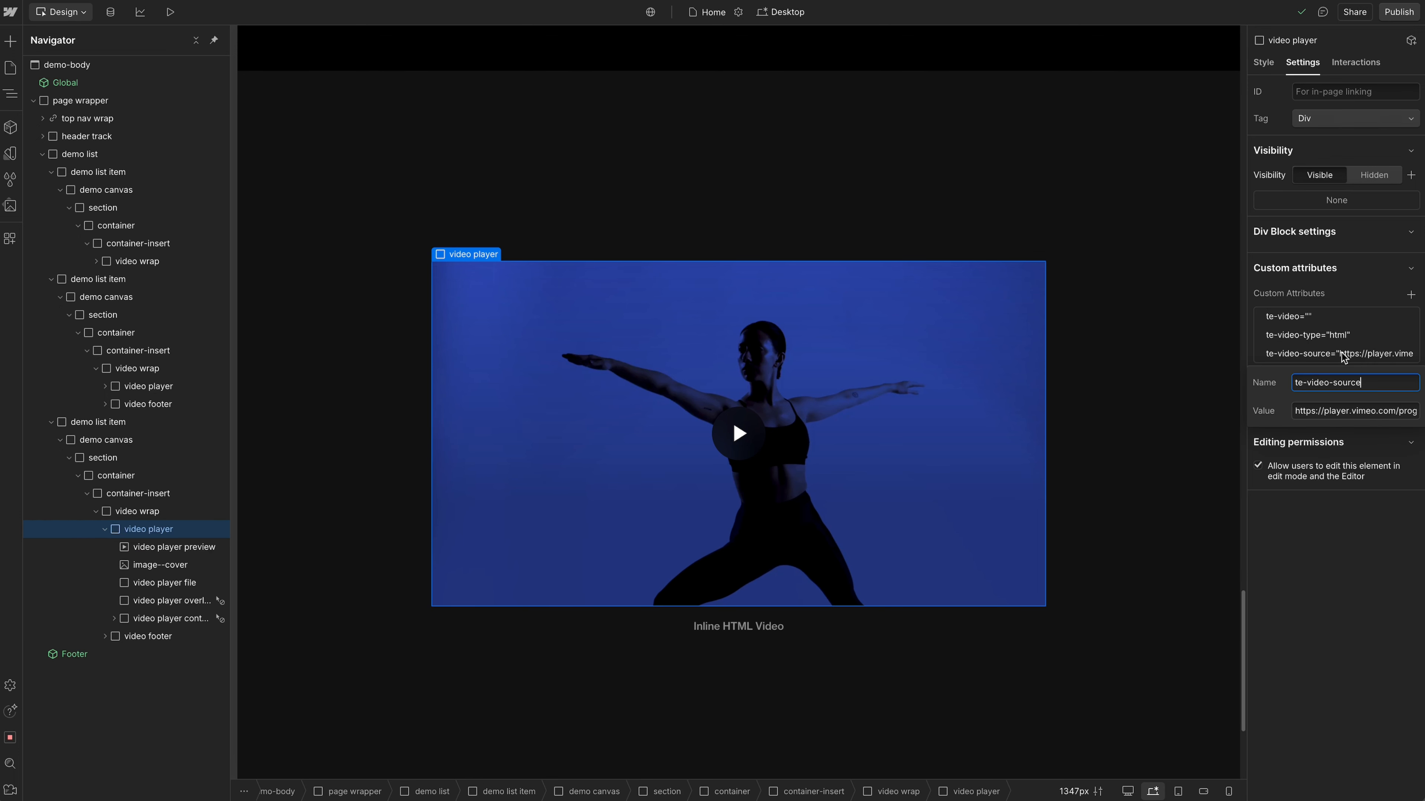
left_click_drag(1296, 413, 1420, 413)
left_click(1393, 414)
double_click(1405, 413)
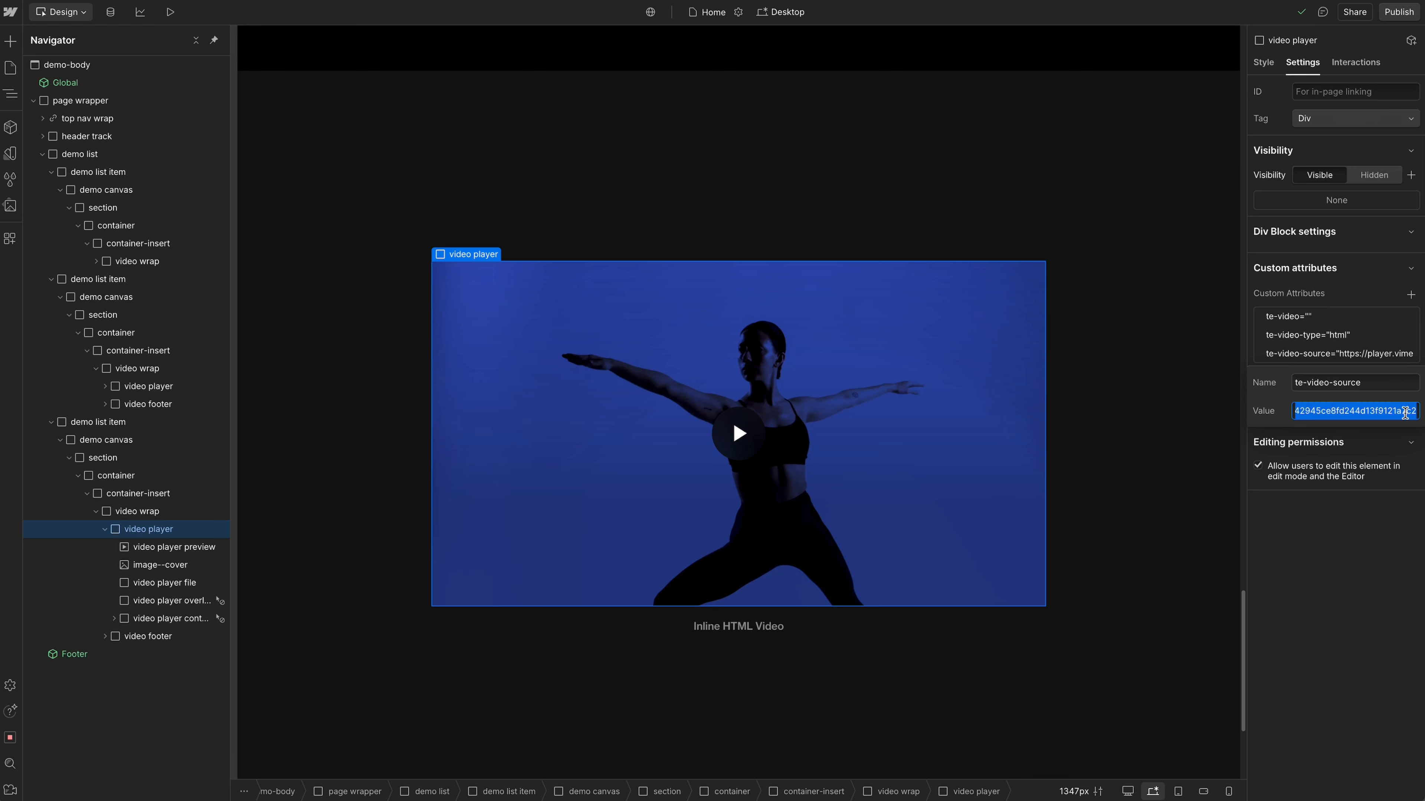
key("super+t")
key("super+v")
key("Return")
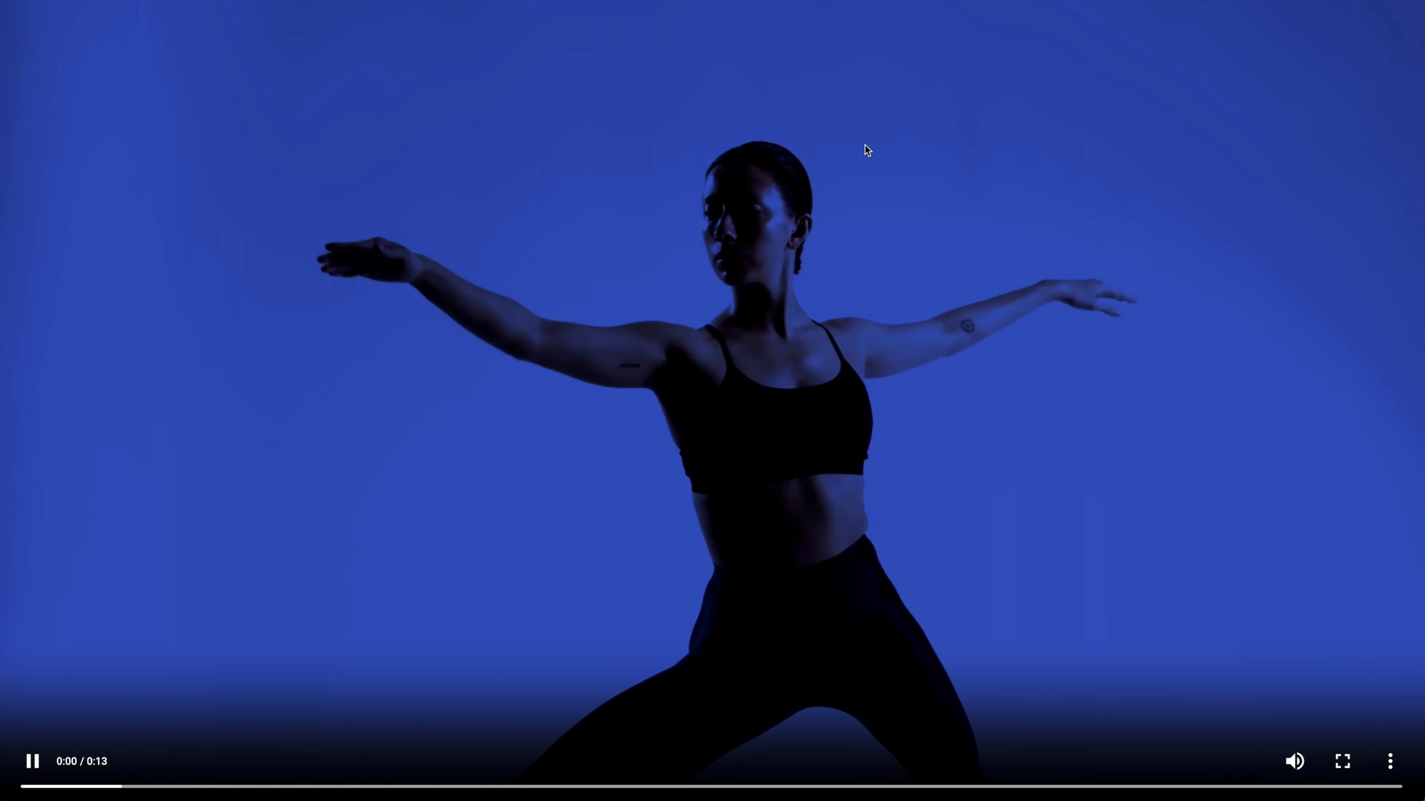